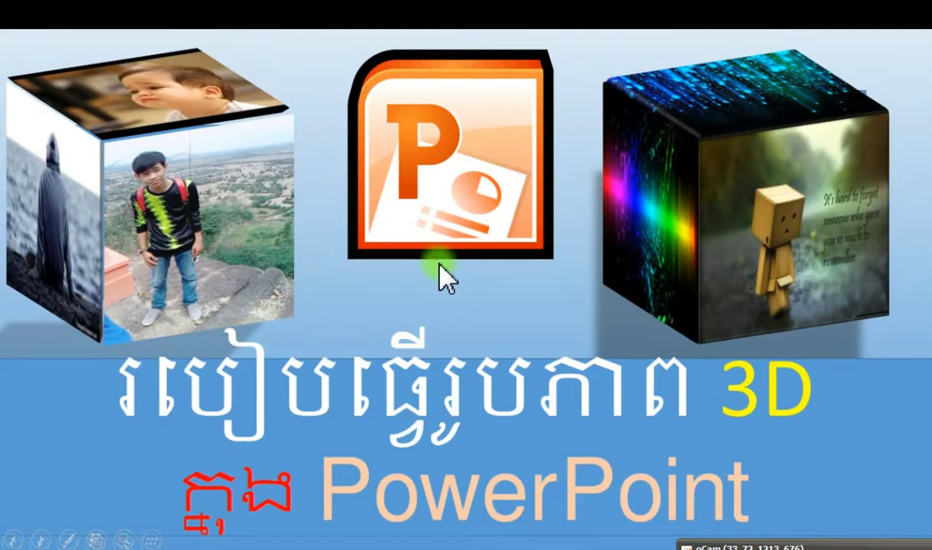
- Leave the slide show and add a new Title Slide after slide 2
key("Escape")
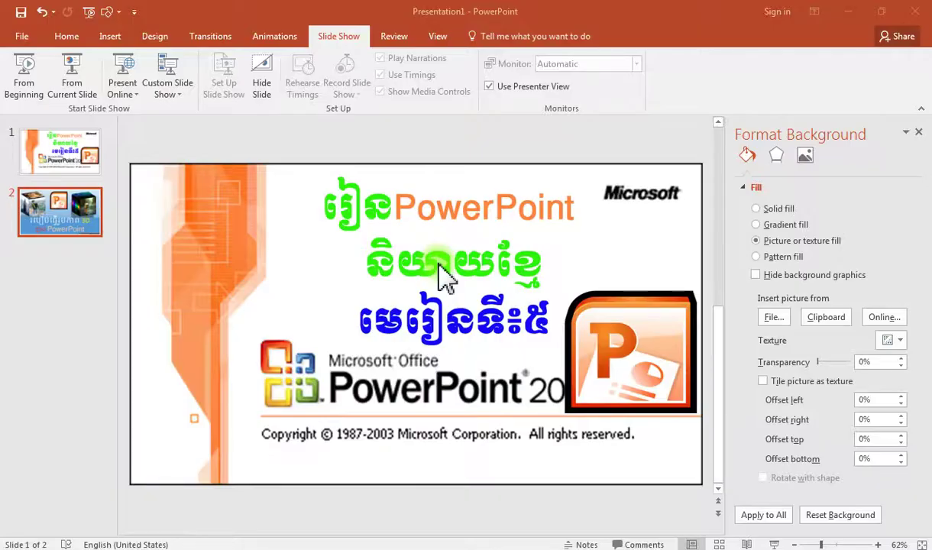
left_click(60, 252)
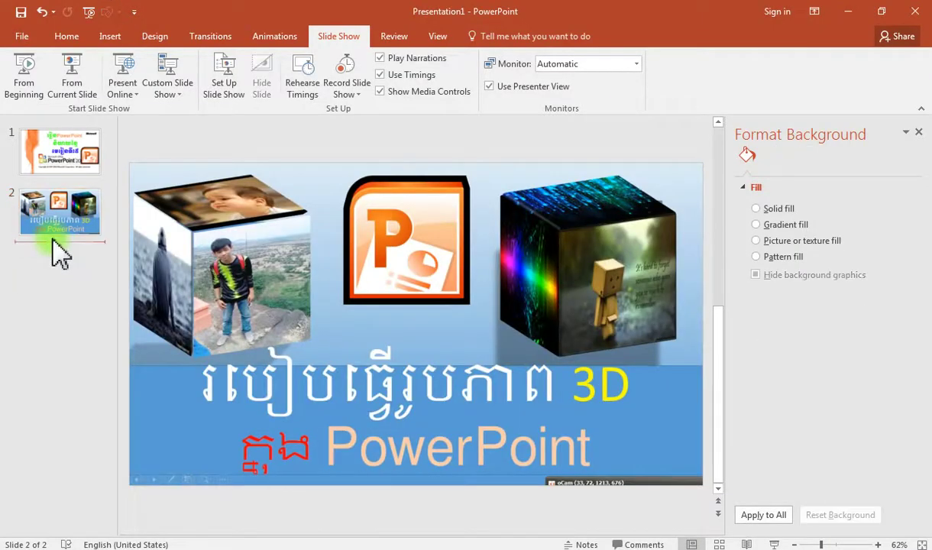
left_click(69, 35)
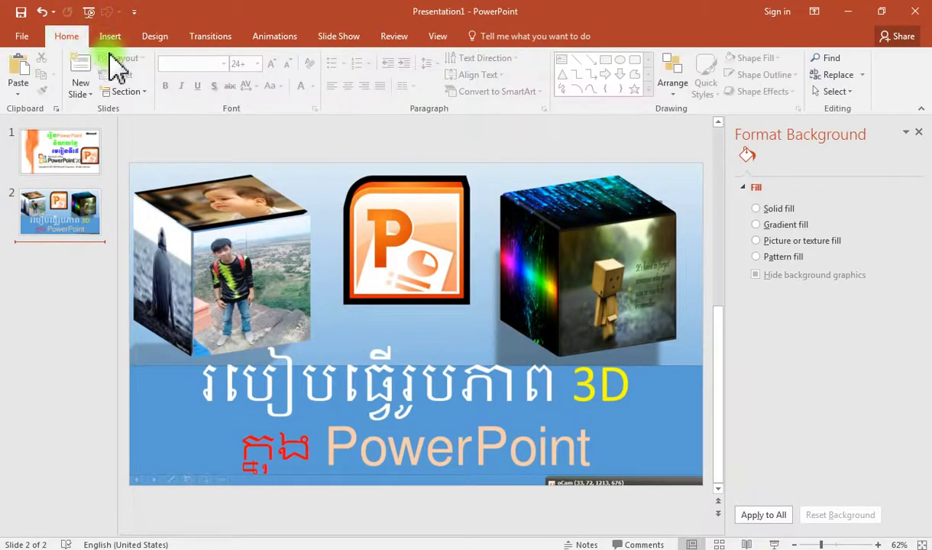
left_click(83, 93)
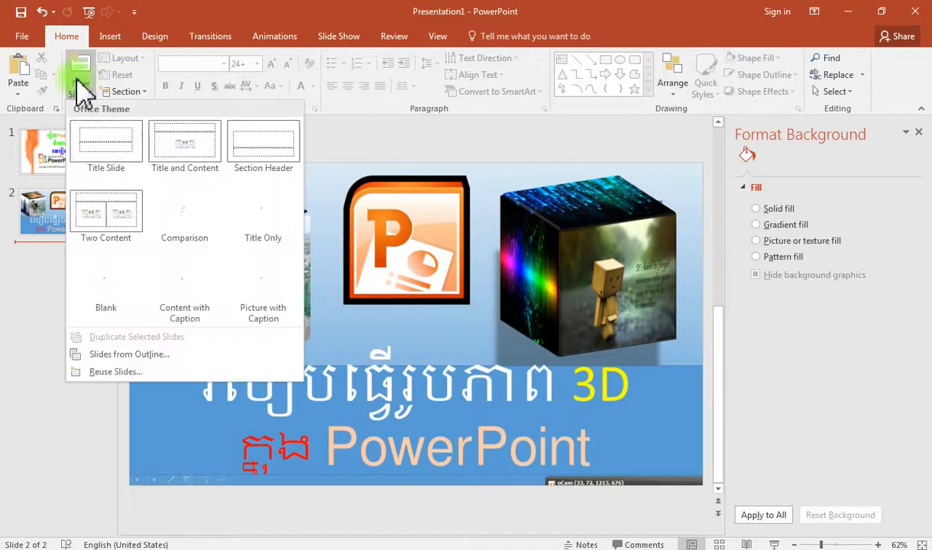
left_click(107, 157)
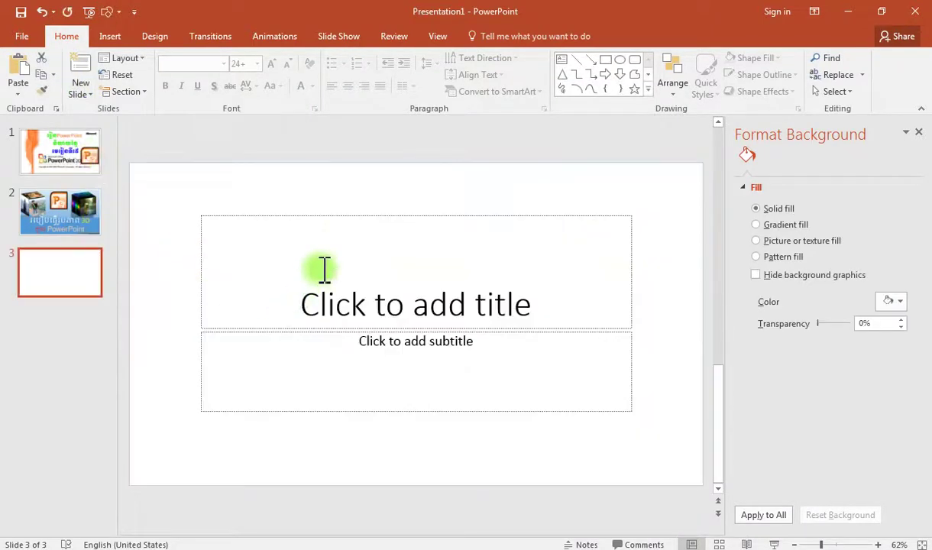
- Delete slide 3's title and subtitle placeholders, leaving a blank slide
left_click(348, 214)
left_click(398, 345, "shift")
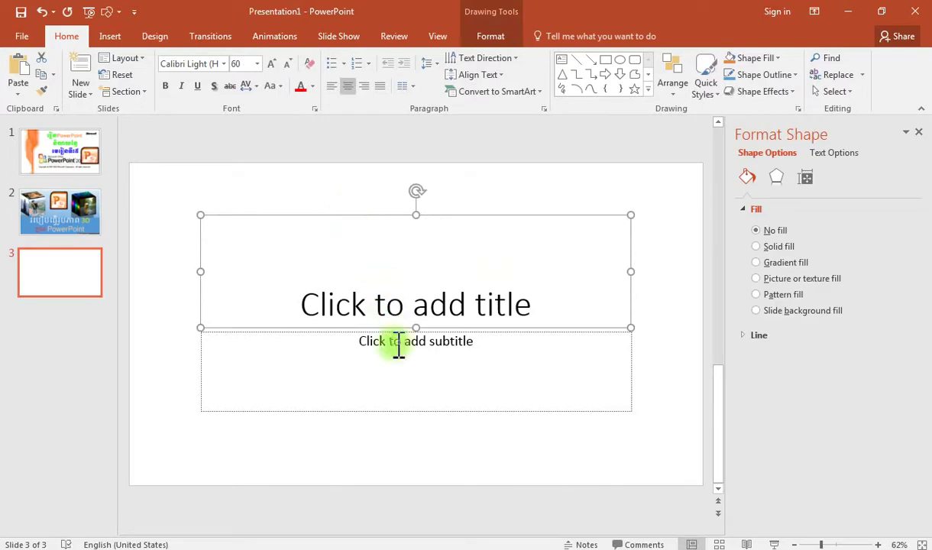
key("Delete")
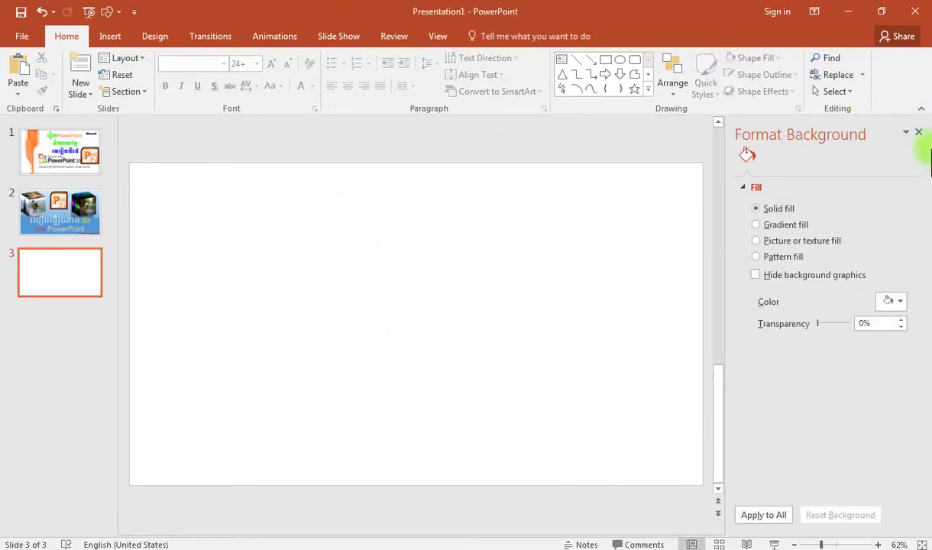
left_click(918, 132)
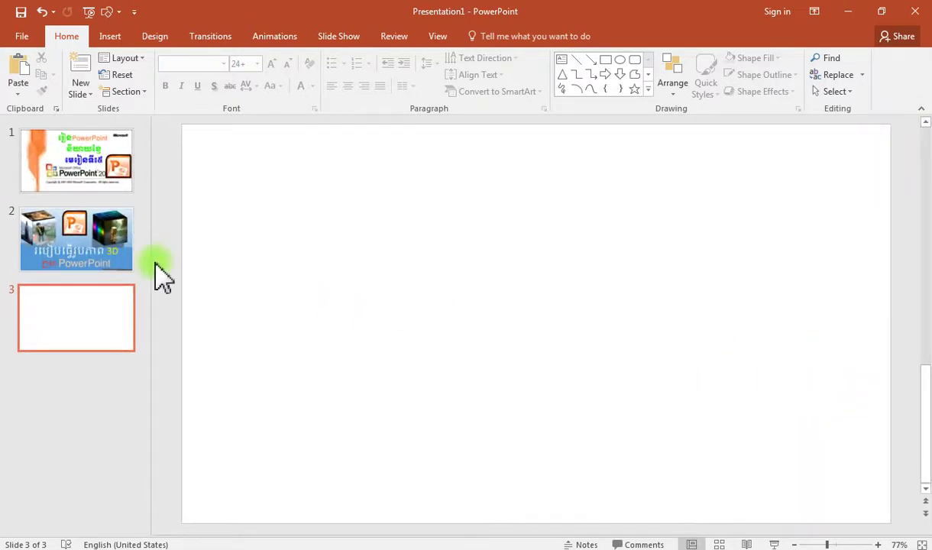
left_click(103, 317)
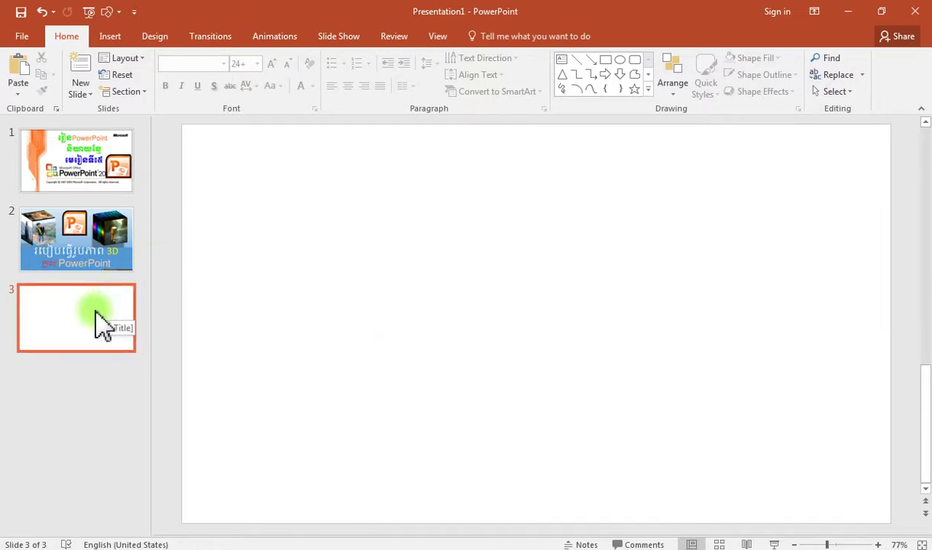
- Fill slide 3's background with a pale blue linear gradient at 90°
left_click(155, 38)
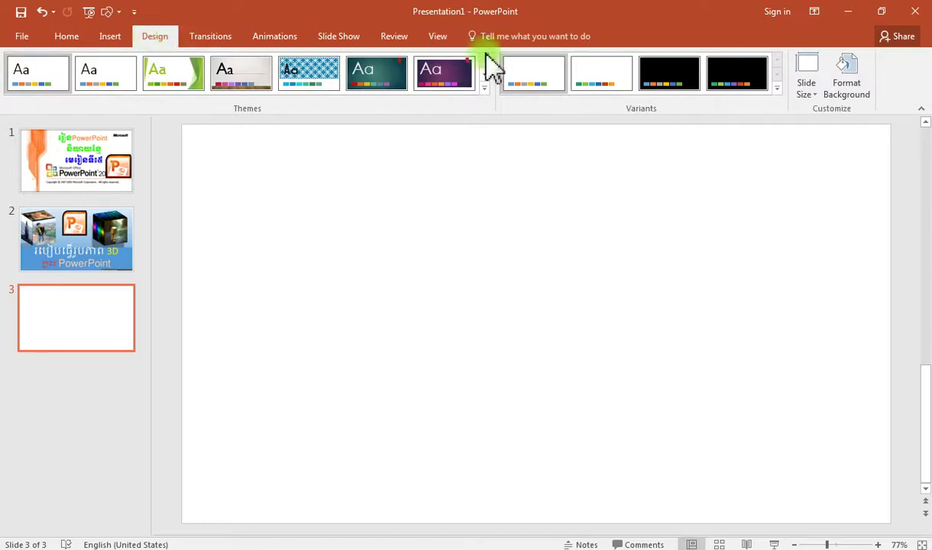
left_click(847, 76)
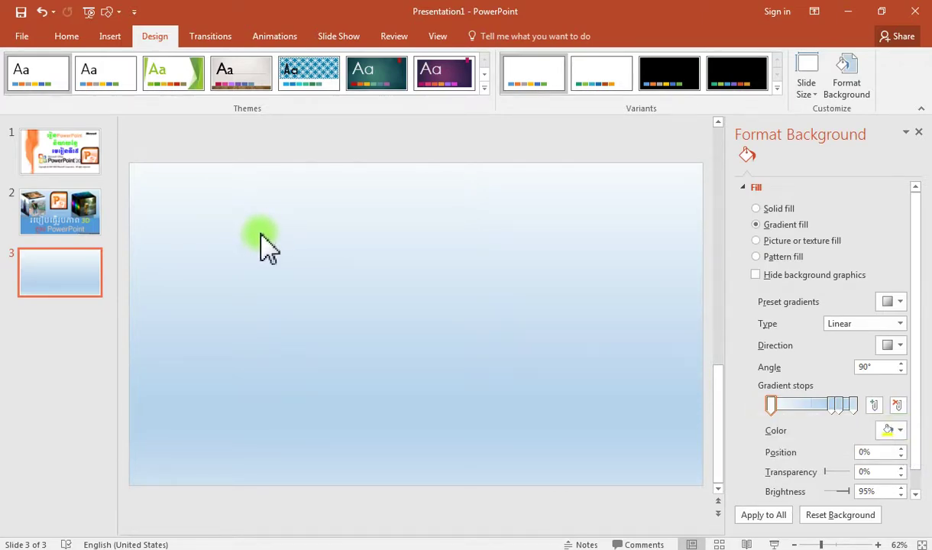
left_click(919, 134)
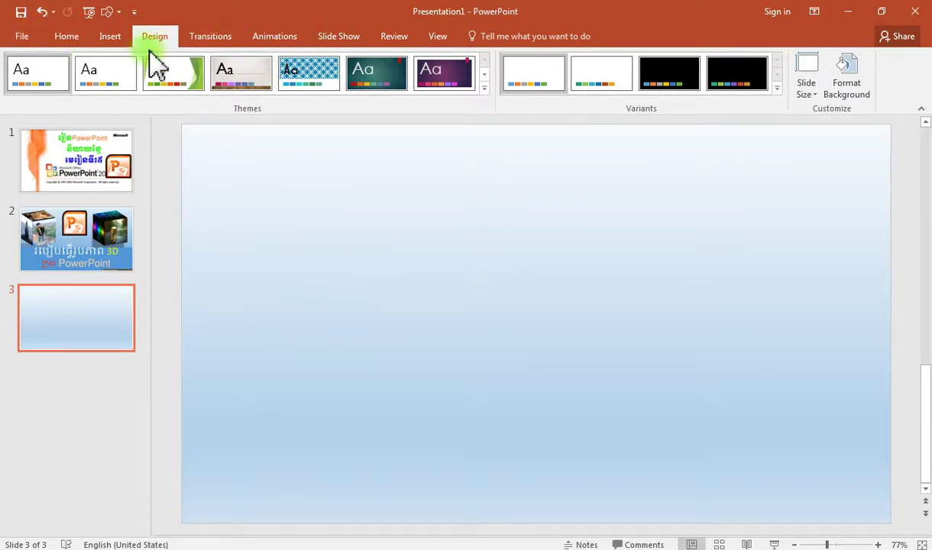
- Start inserting a picture file onto slide 3 from the Insert tab
left_click(115, 38)
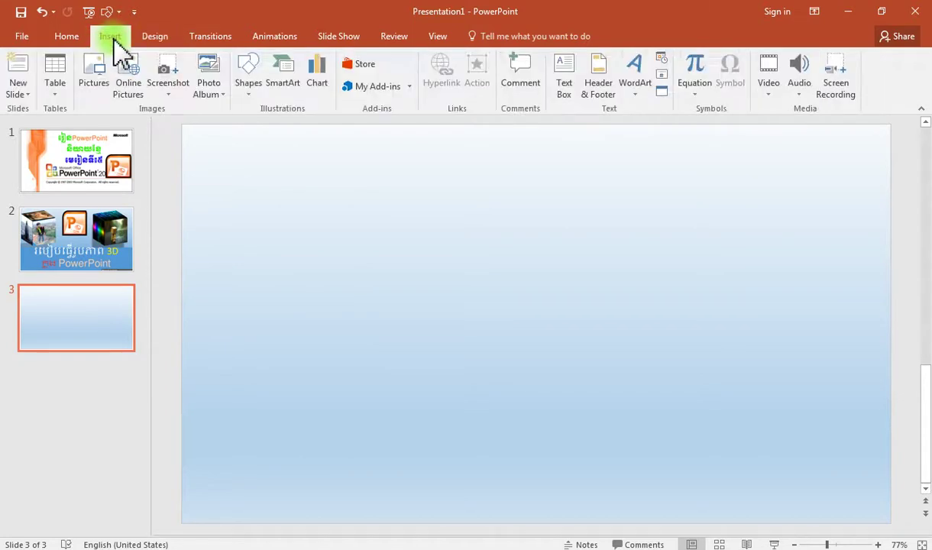
left_click(98, 80)
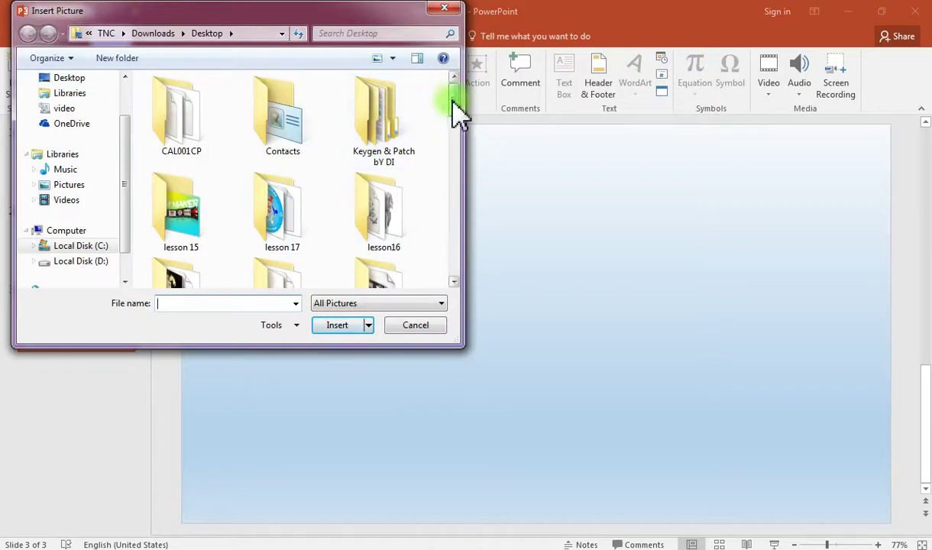
mouse_move(453, 101)
left_mouse_down()
mouse_move(447, 277)
mouse_move(453, 240)
left_mouse_up()
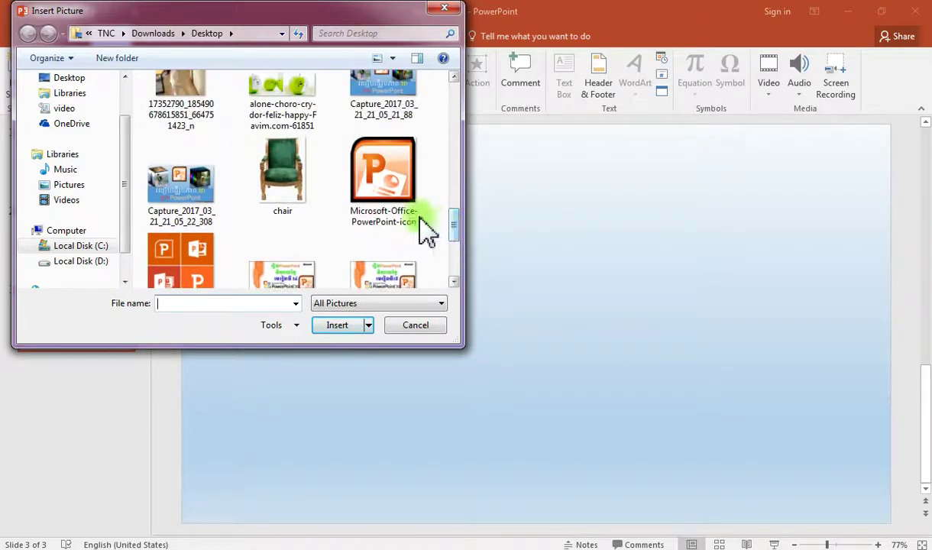
left_click(377, 199)
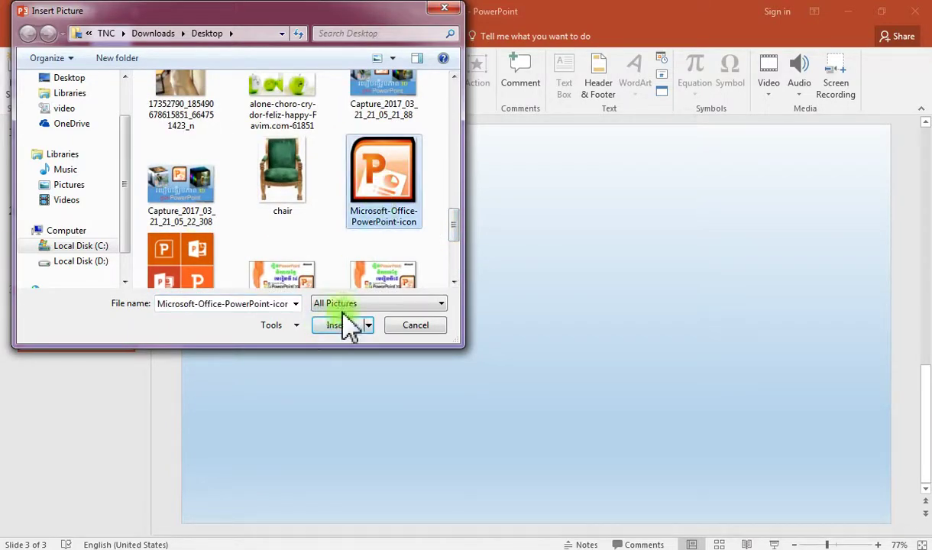
left_click_drag(456, 233, 462, 174)
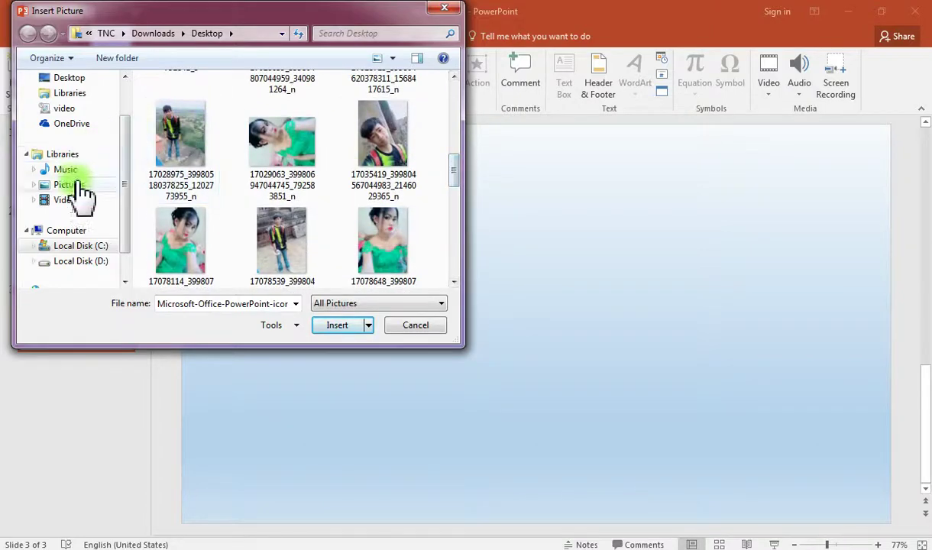
- Insert the cardboard-figure photo from D:\pictur of dom\pictur of dom\background
left_click(80, 262)
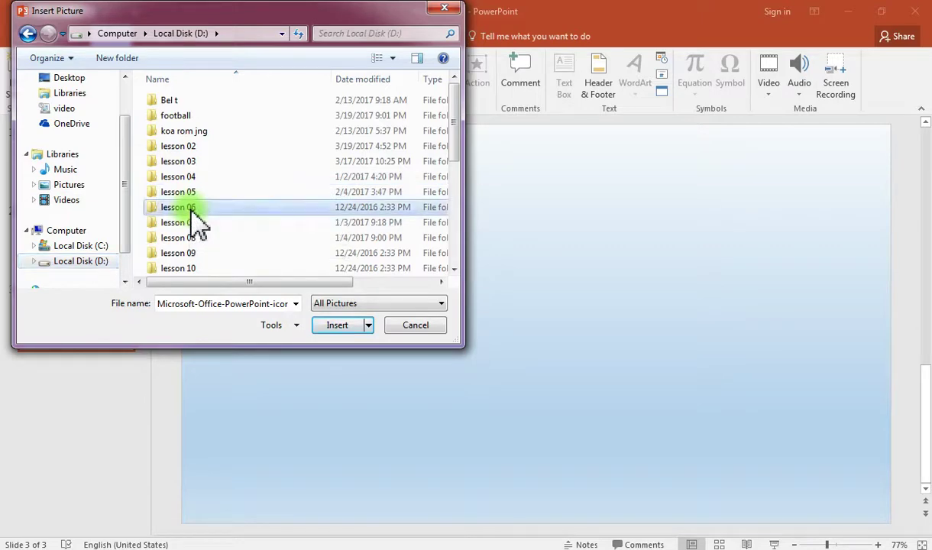
scroll(197, 222, "down", 5)
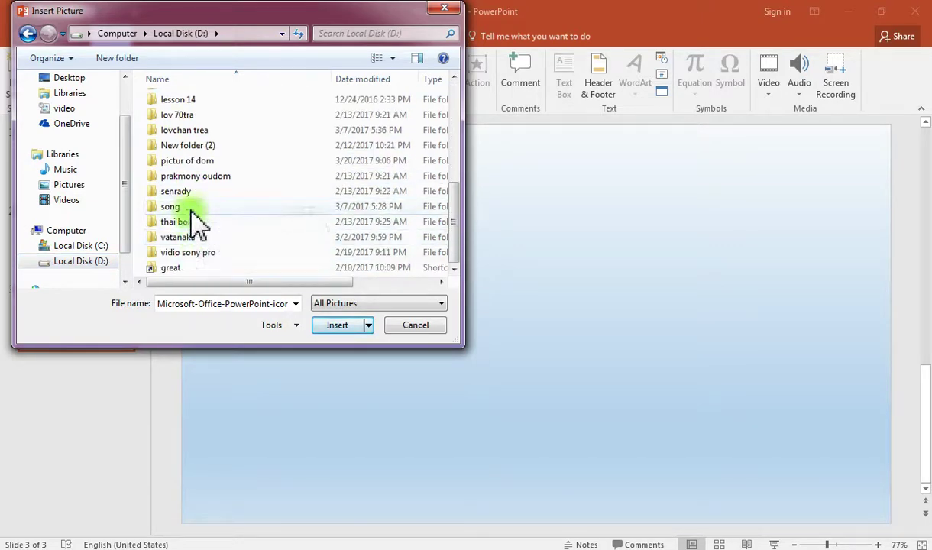
left_click(197, 162)
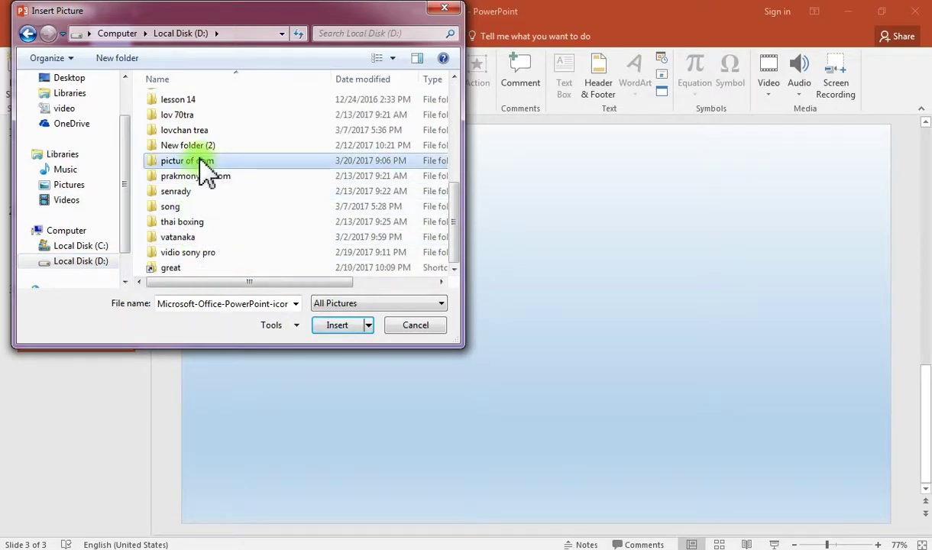
double_click(197, 161)
left_click(211, 130)
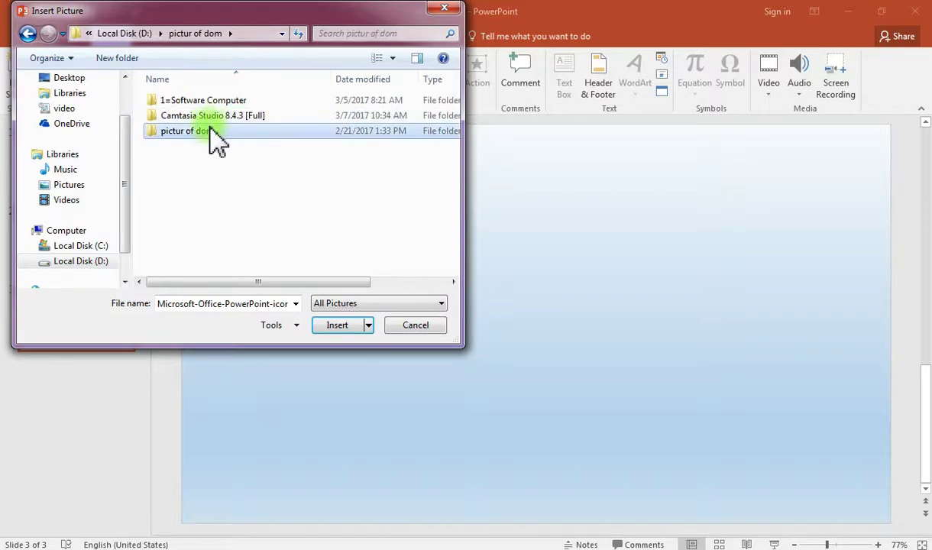
double_click(211, 131)
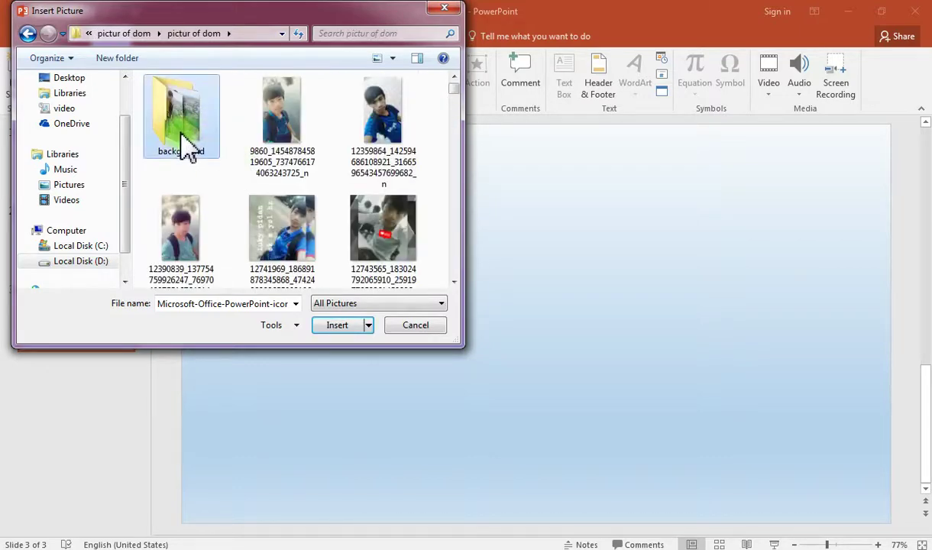
double_click(184, 139)
scroll(222, 195, "down", 2)
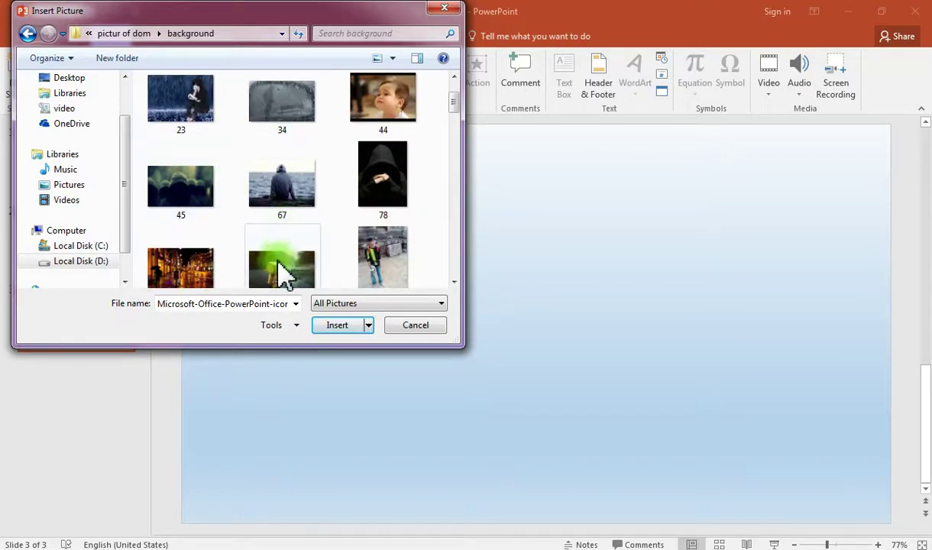
left_click(279, 276)
left_click(337, 325)
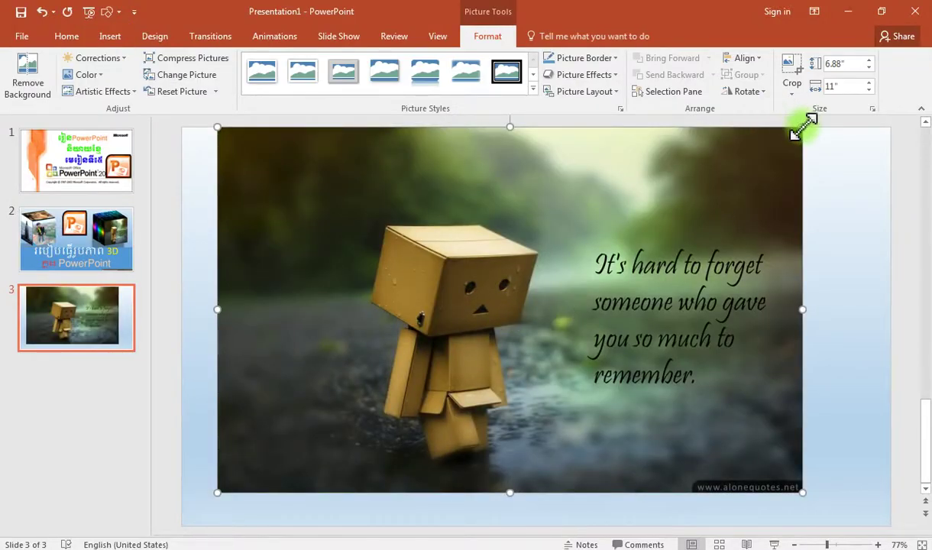
- Shrink the photo to about 4.13 by 6.61 inches and move it up and right
left_click_drag(802, 127, 604, 306)
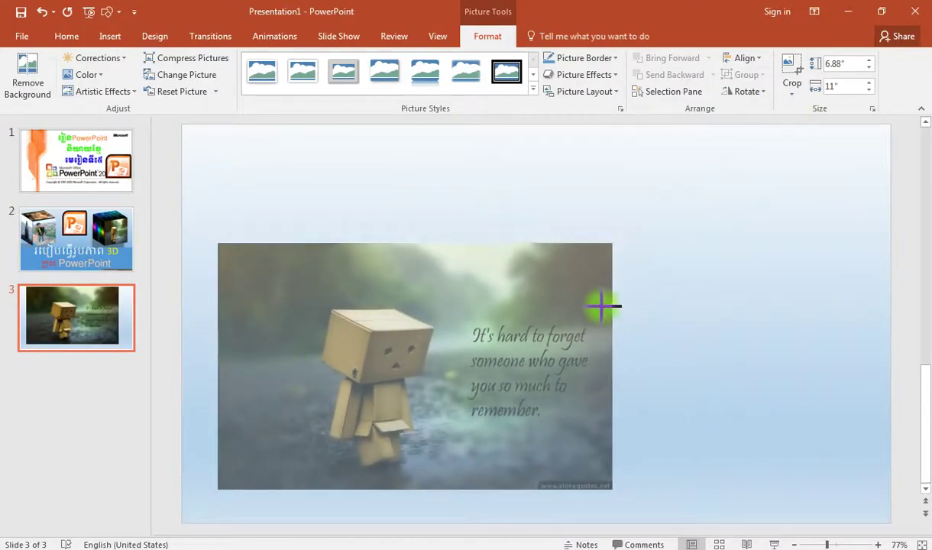
left_click_drag(604, 307, 572, 322)
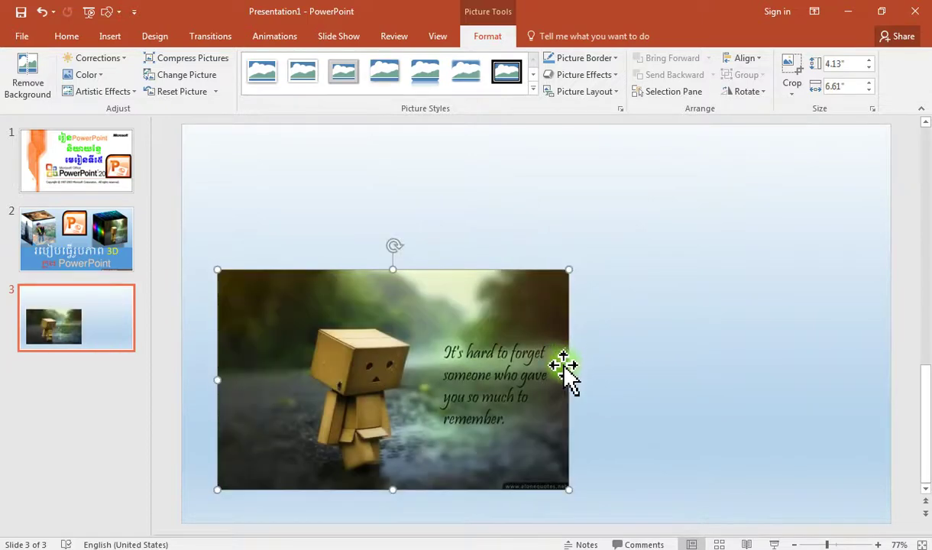
mouse_move(462, 375)
left_mouse_down()
mouse_move(520, 295)
mouse_move(514, 328)
left_mouse_up()
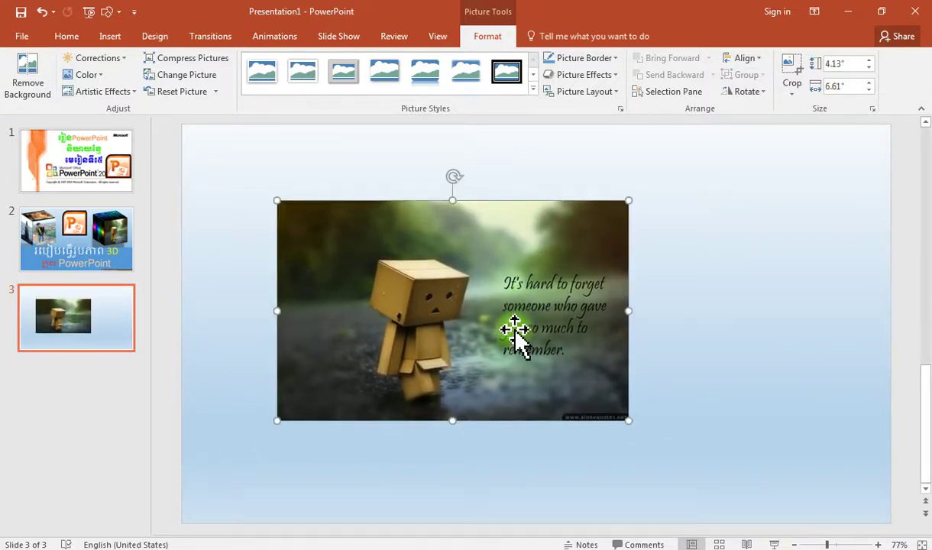
- Unlock the aspect ratio, make the photo 3" by 3", and move it toward the centre
right_click(495, 262)
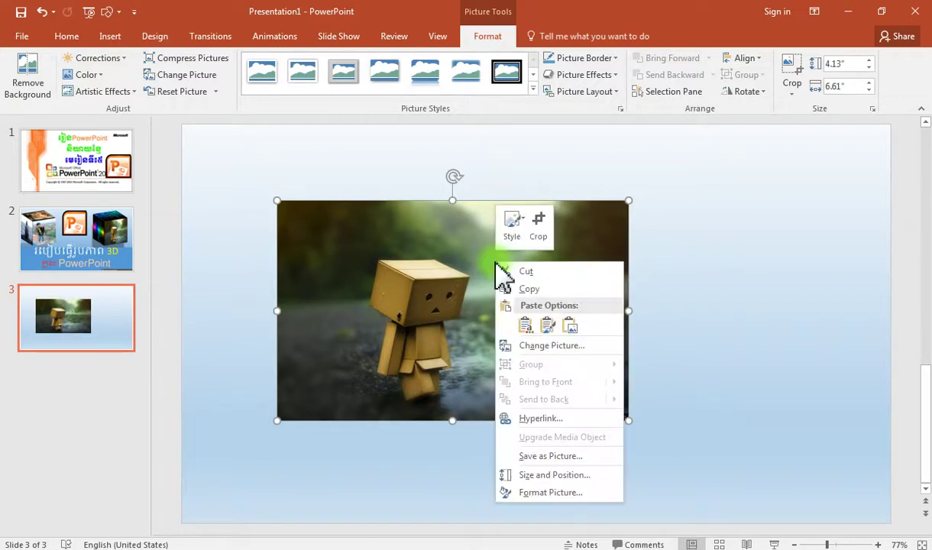
left_click(582, 479)
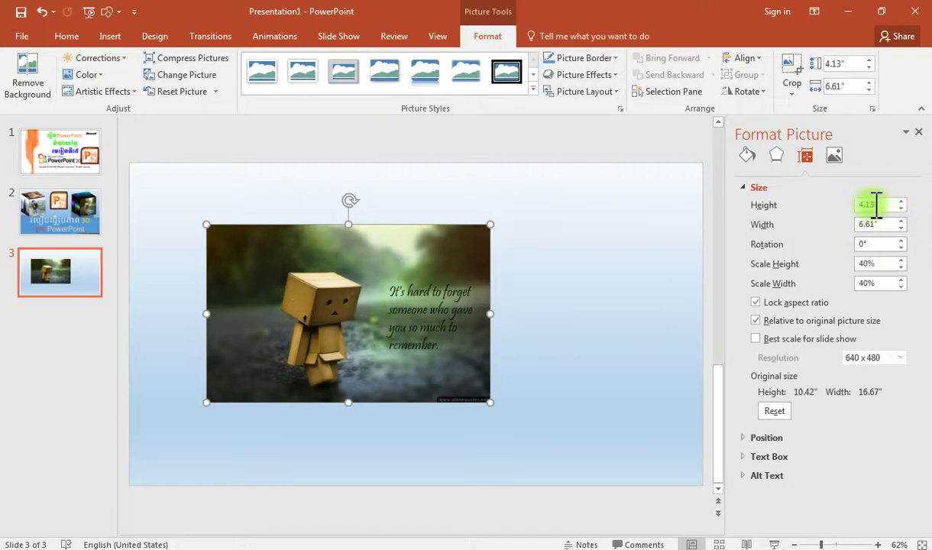
left_click(756, 303)
left_click_drag(873, 205, 835, 216)
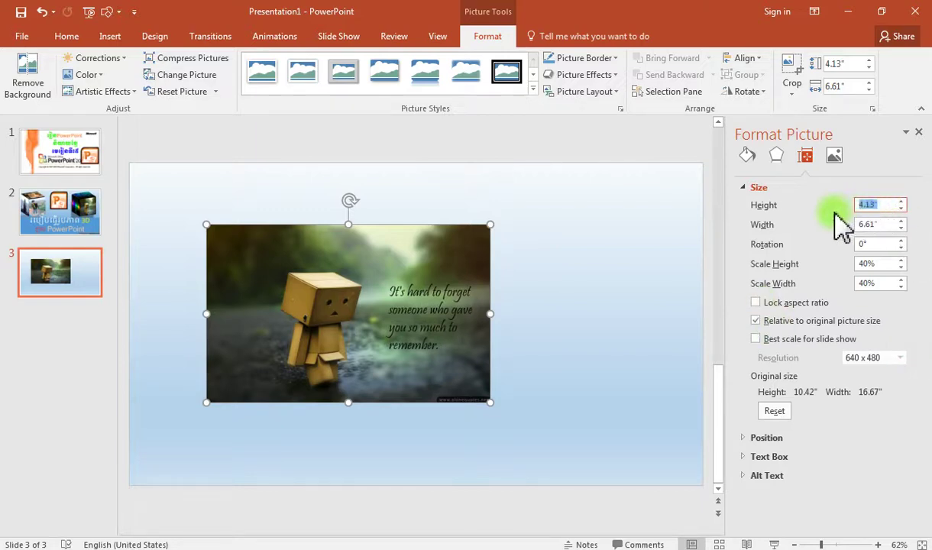
type("3")
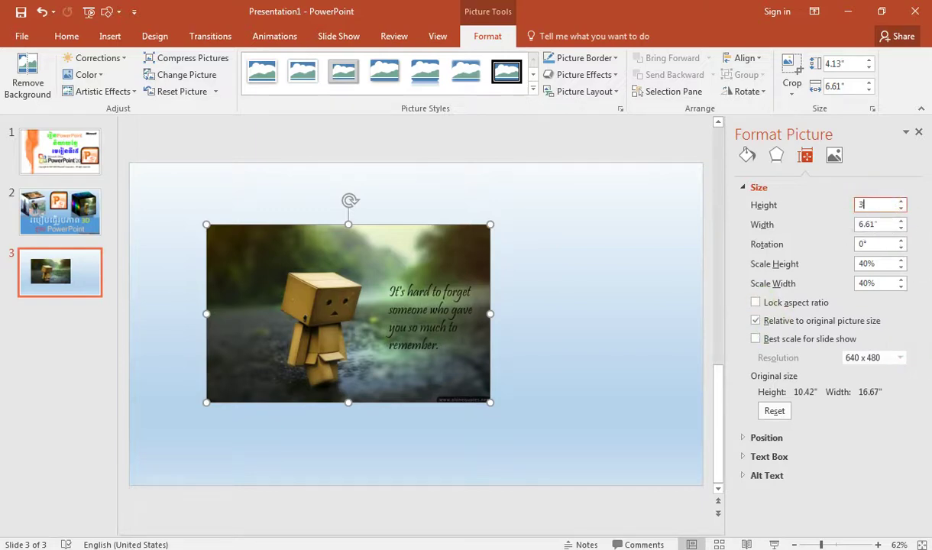
left_click_drag(880, 226, 837, 235)
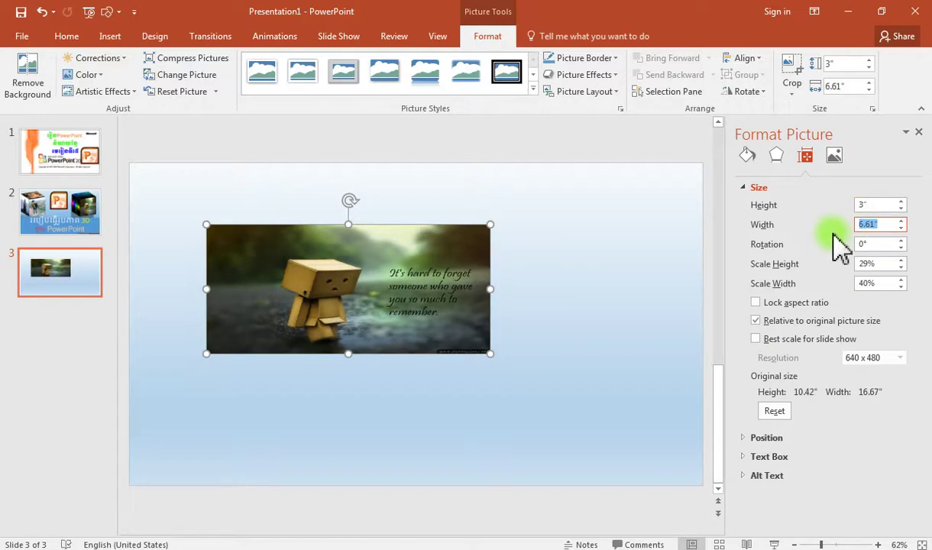
type("3")
left_click(410, 296)
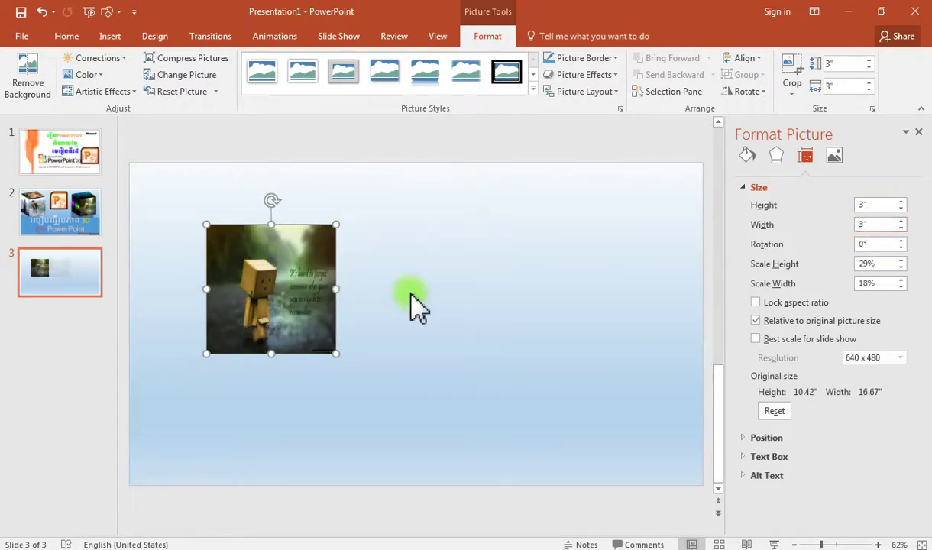
mouse_move(298, 283)
left_mouse_down()
mouse_move(314, 273)
mouse_move(354, 279)
left_mouse_up()
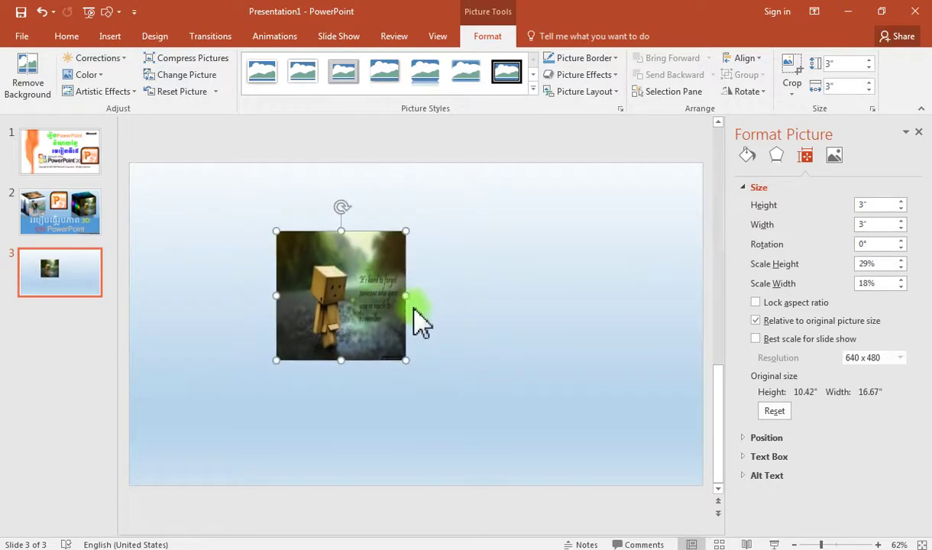
double_click(868, 205)
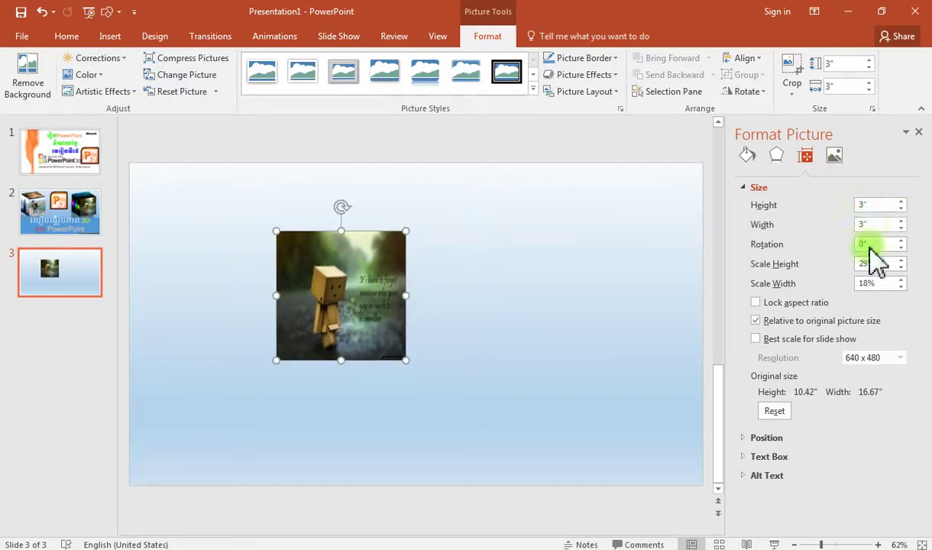
- Copy the square photo and paste two copies, placing them upper-right and lower-right of it
right_click(353, 287)
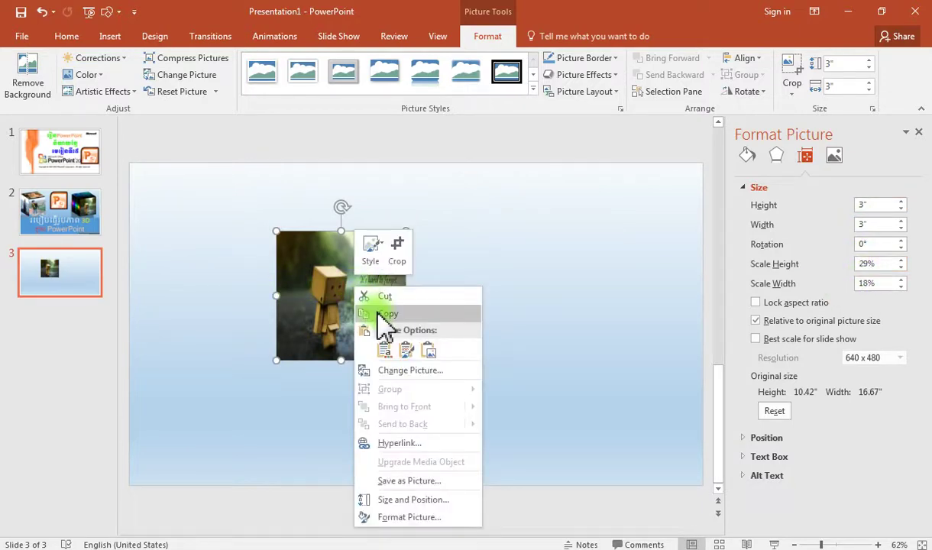
left_click(377, 313)
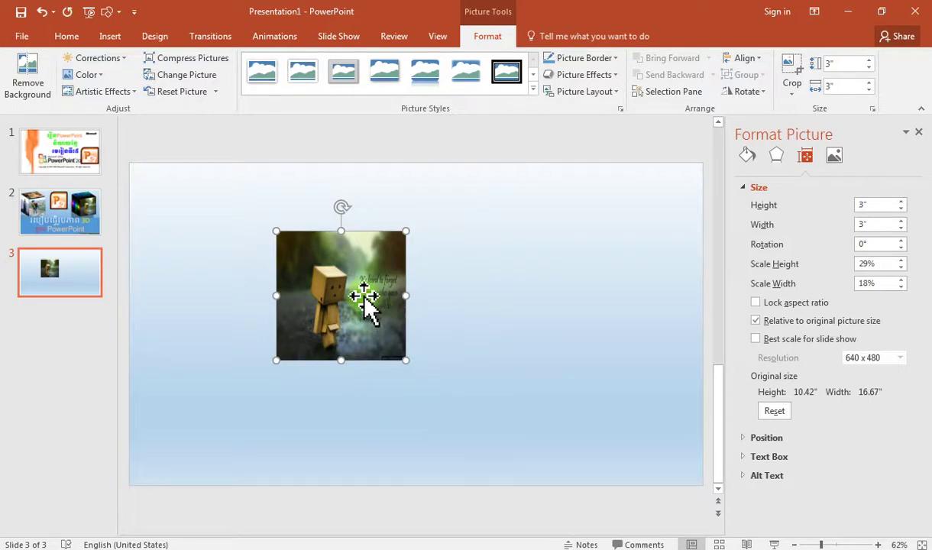
key("ctrl+v")
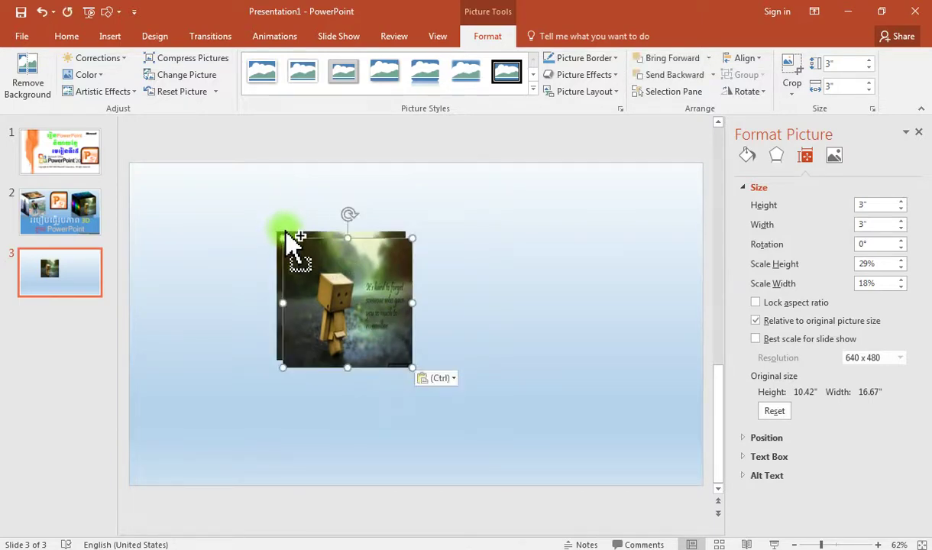
left_click_drag(325, 314, 504, 259)
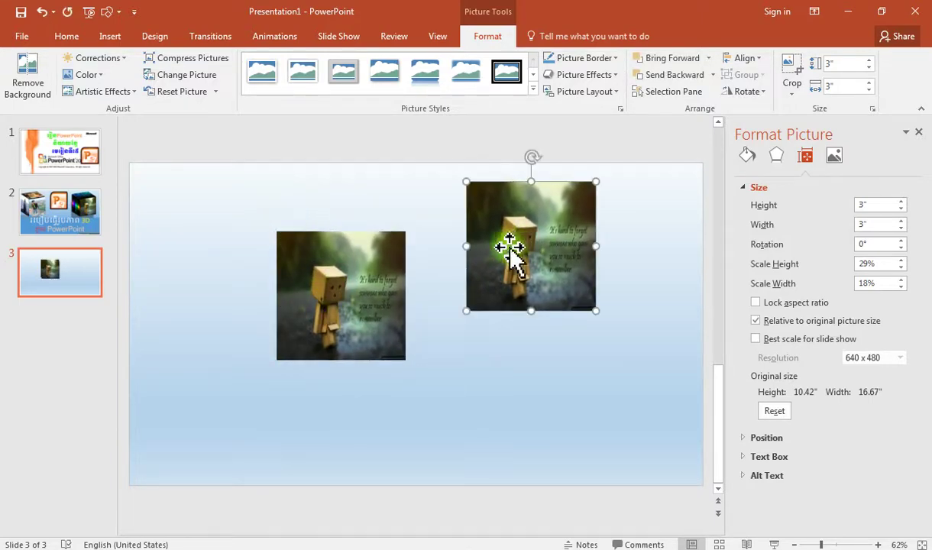
key("ctrl+v")
mouse_move(333, 312)
left_mouse_down()
mouse_move(457, 433)
mouse_move(497, 412)
left_mouse_up()
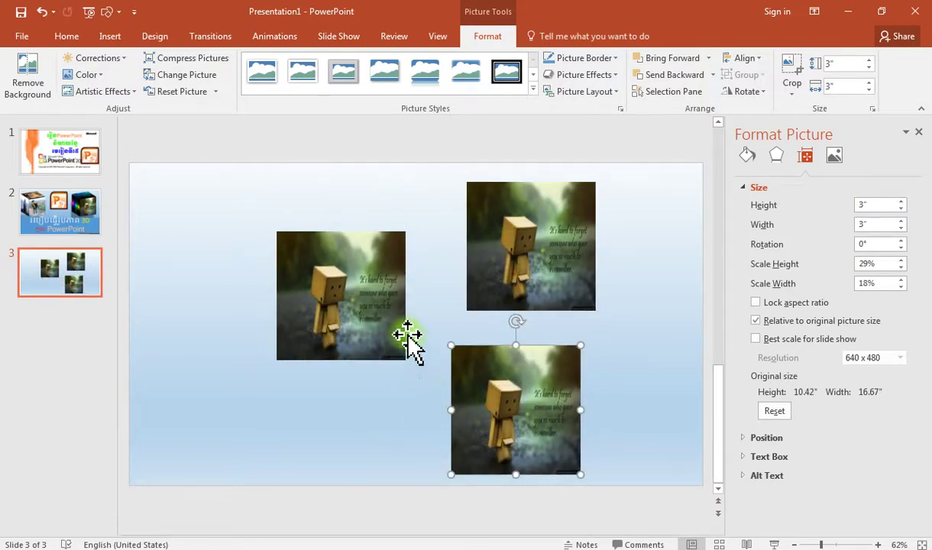
- Choose Change Picture on the left photo
left_click(386, 297)
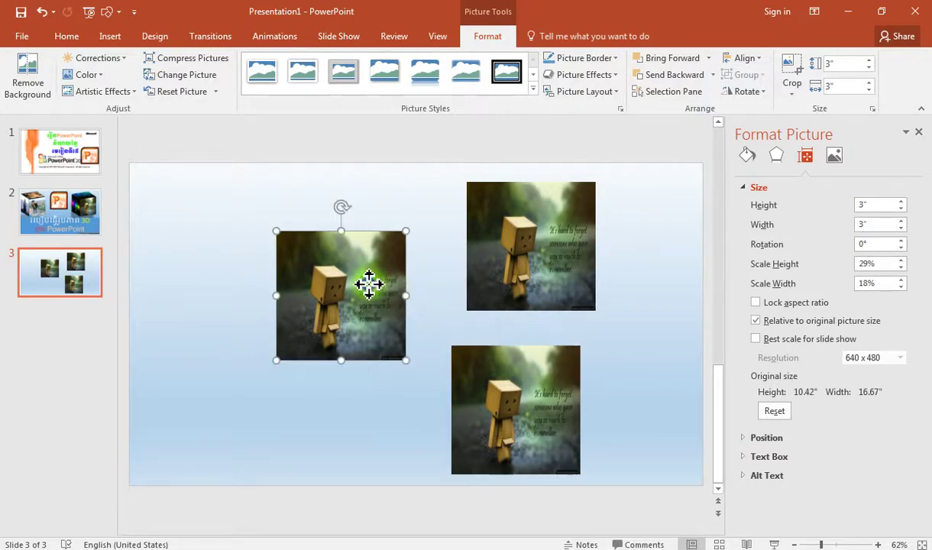
right_click(370, 289)
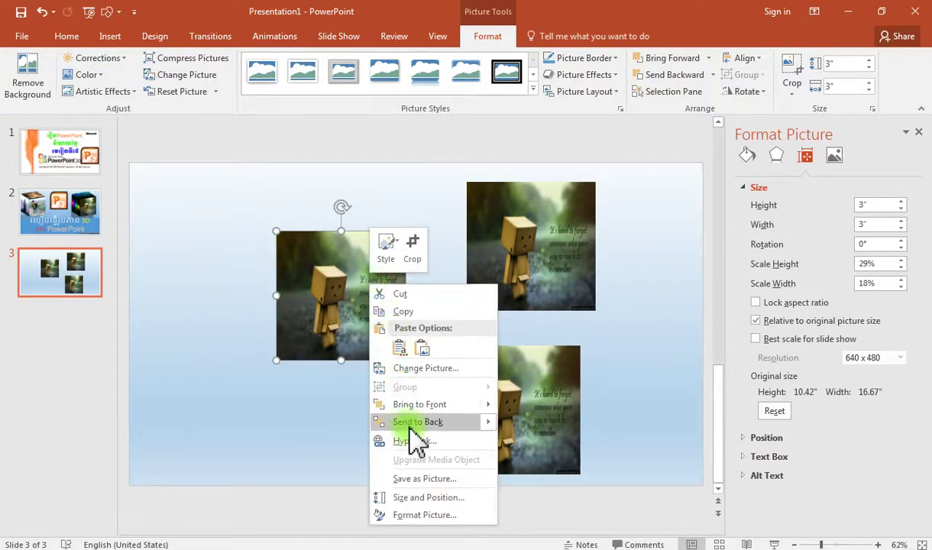
left_click(416, 370)
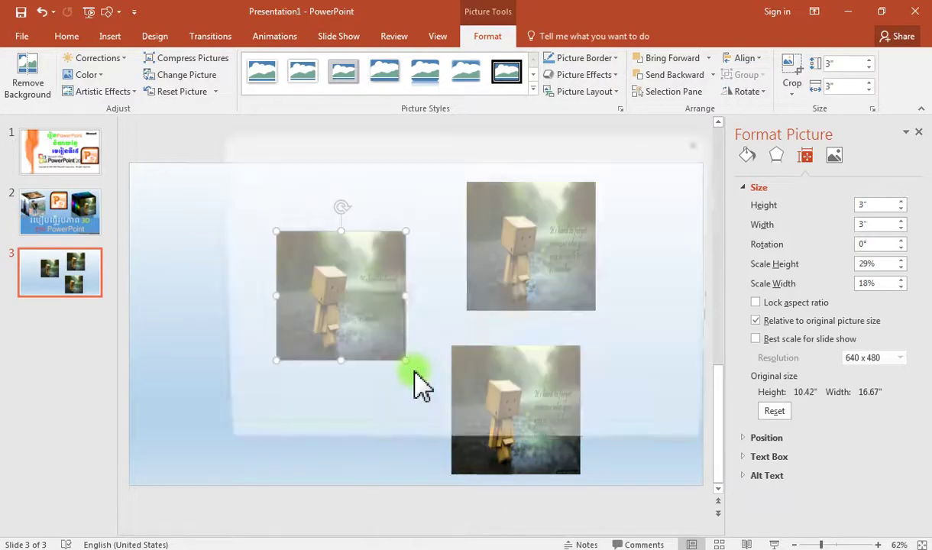
- Working offline, replace the left photo with the rainbow image fdg
left_click(466, 333)
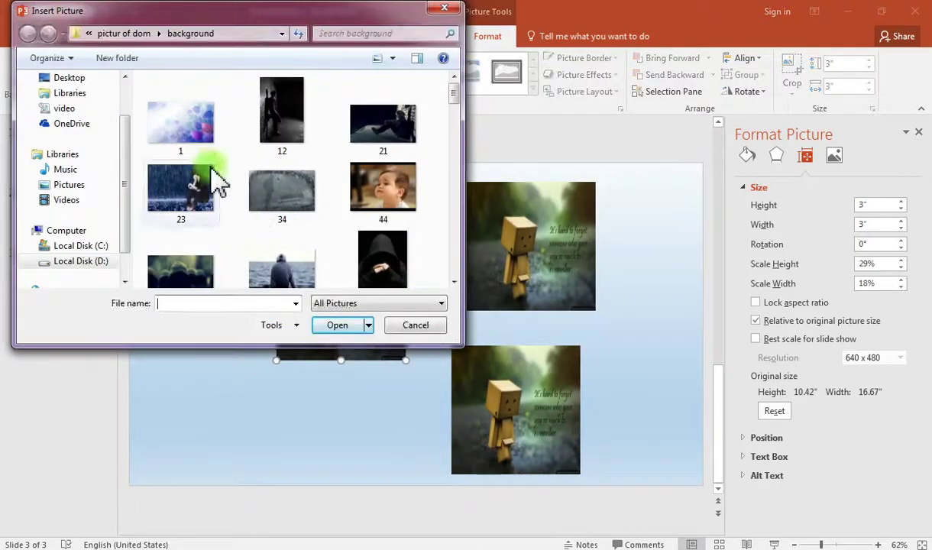
left_click_drag(452, 97, 453, 165)
scroll(455, 176, "up", 1)
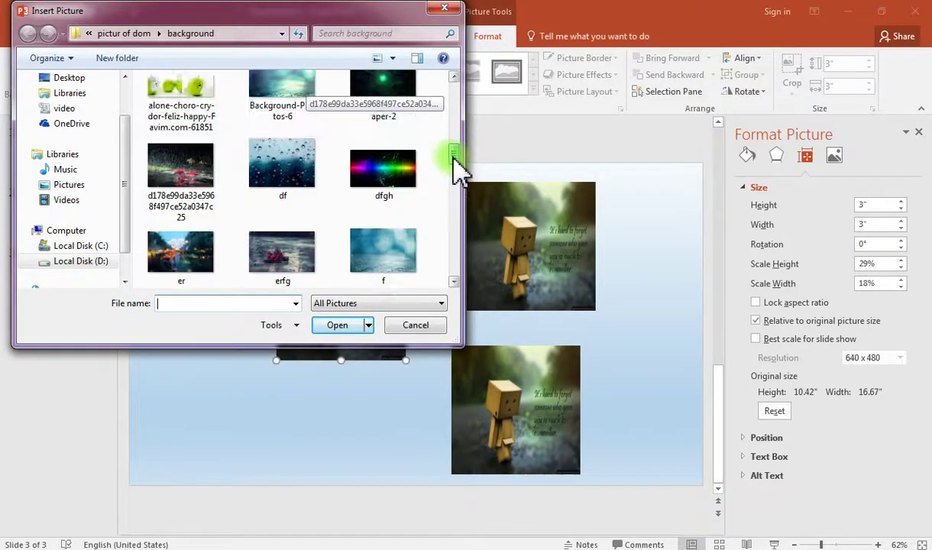
scroll(455, 176, "down", 1)
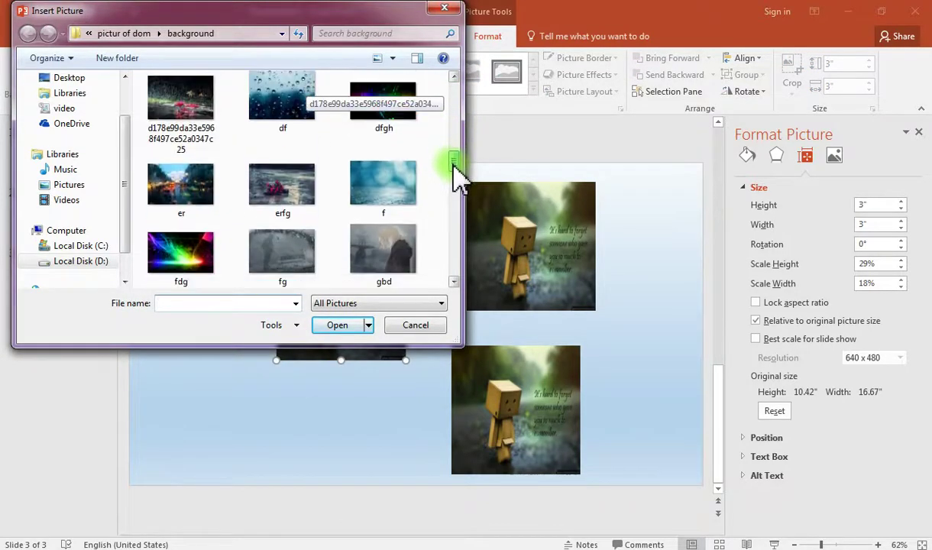
left_click(214, 229)
left_click(329, 330)
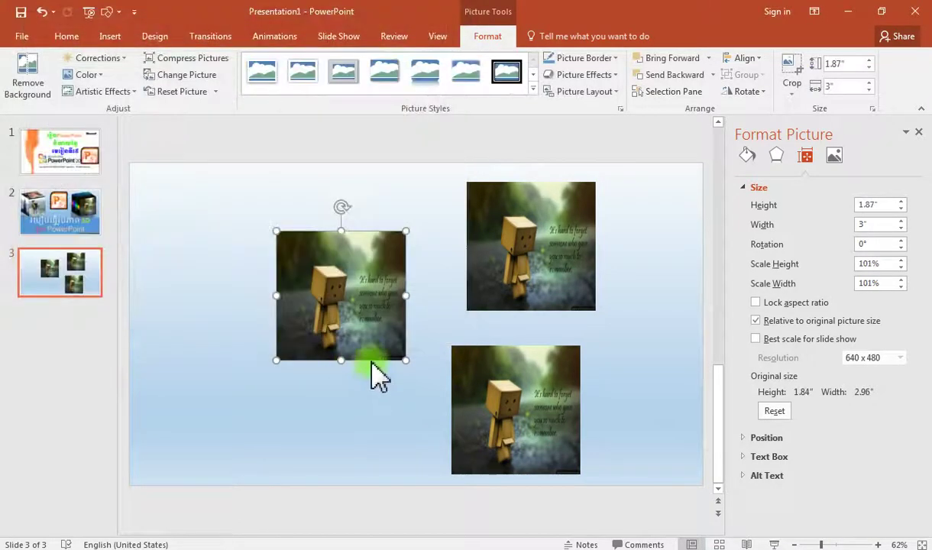
- Make the rainbow image 3" square beside the bottom photo and move the top-right photo left
double_click(864, 205)
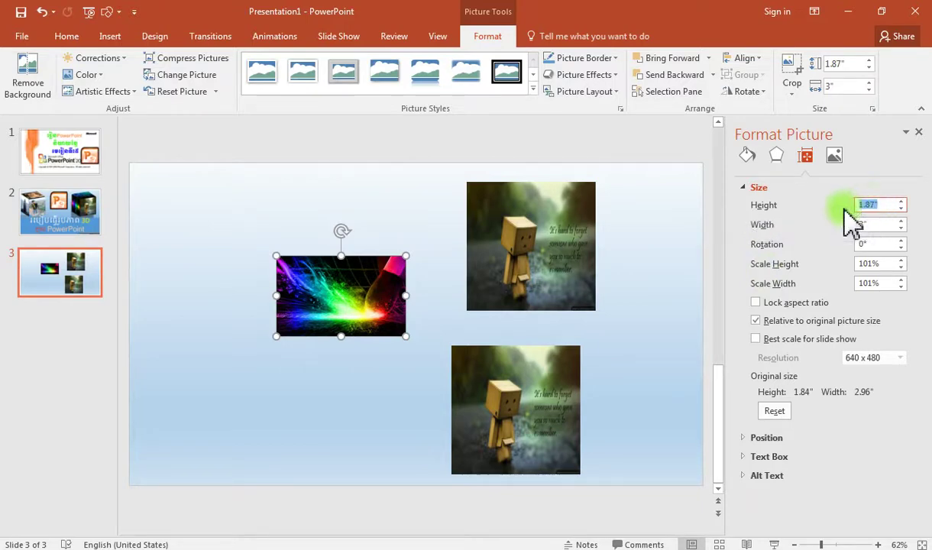
type("3")
mouse_move(359, 309)
left_mouse_down()
mouse_move(406, 405)
mouse_move(408, 395)
left_mouse_up()
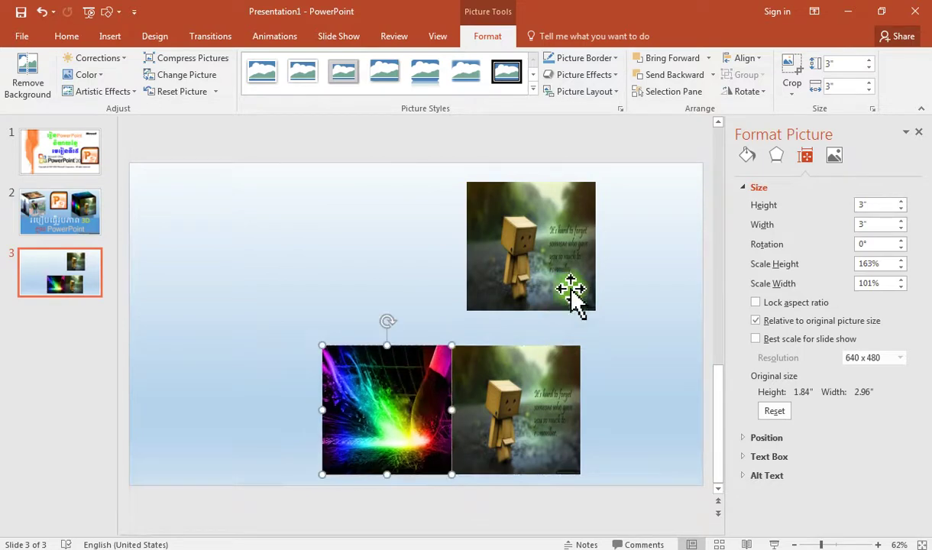
left_click_drag(532, 259, 258, 366)
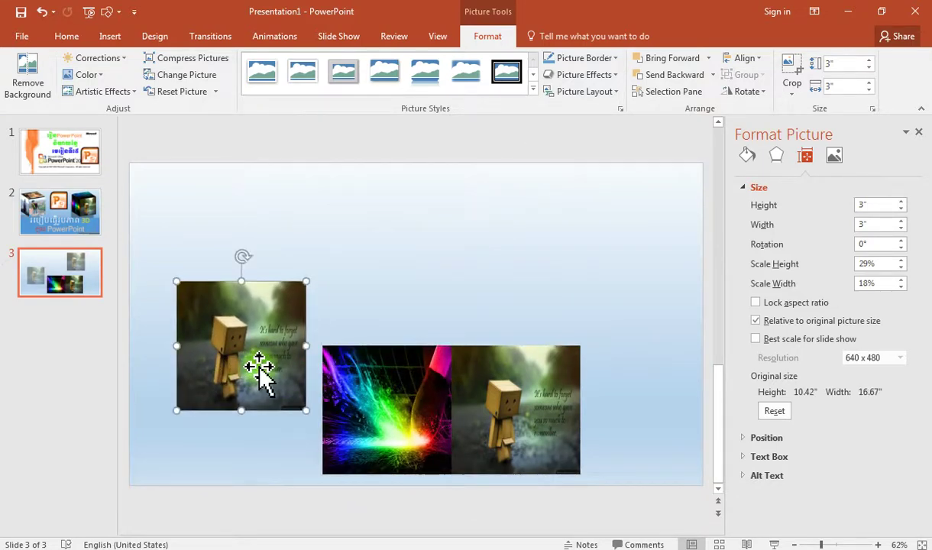
- Replace the left picture with the gff flower image
right_click(260, 367)
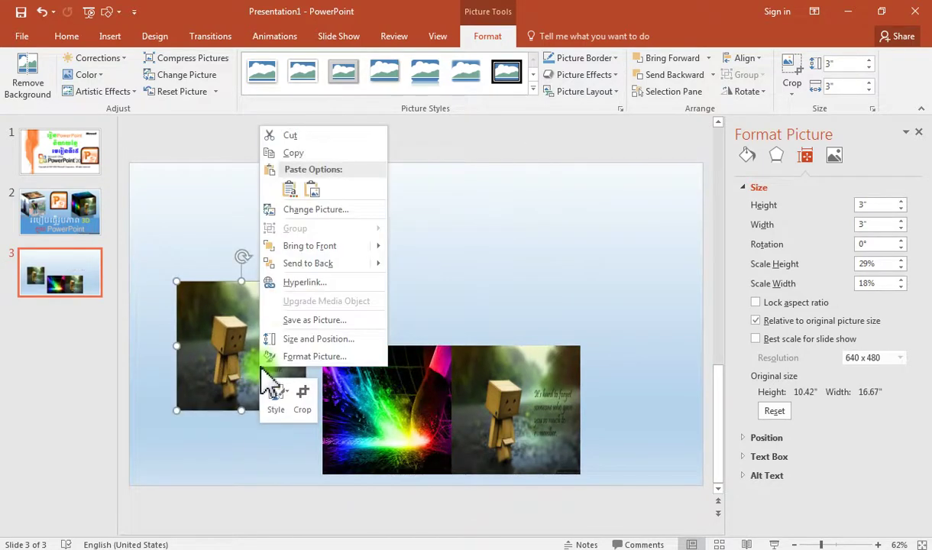
left_click(308, 213)
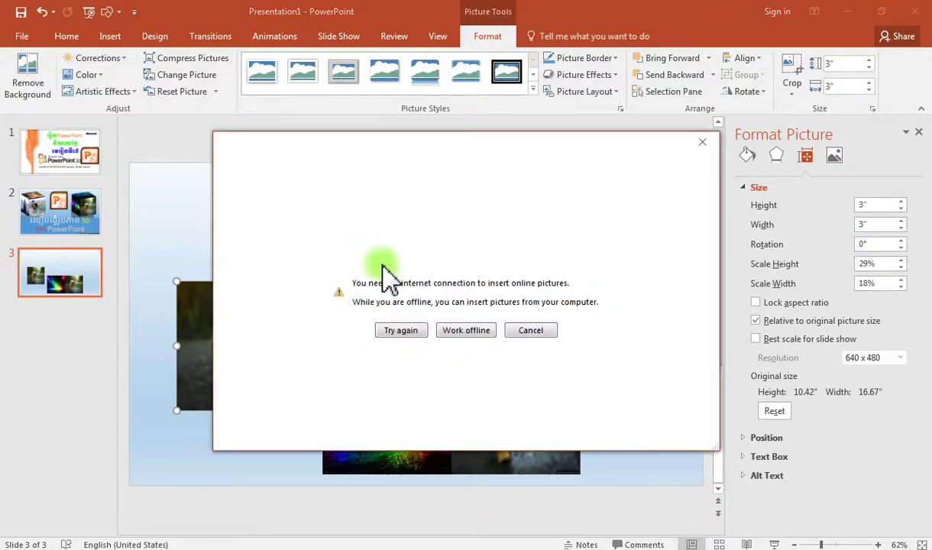
left_click(468, 330)
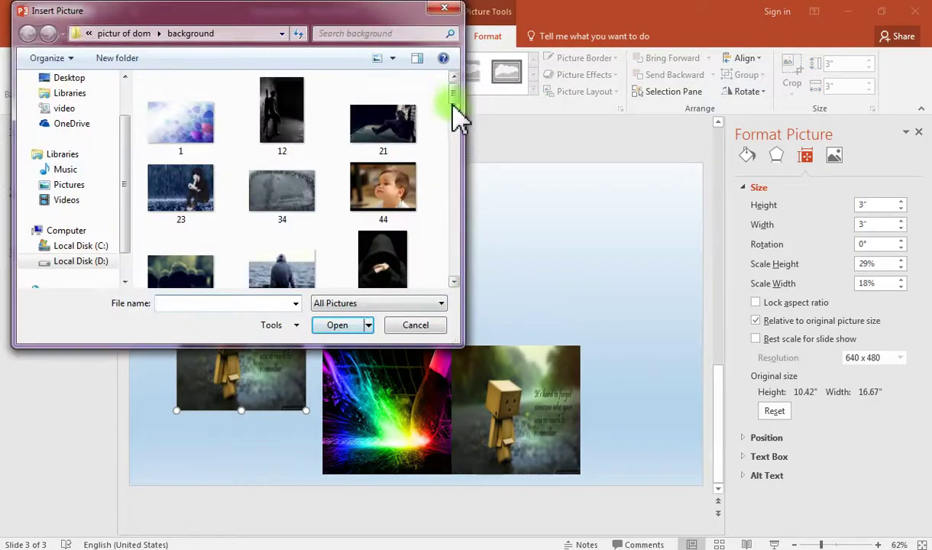
mouse_move(454, 116)
left_mouse_down()
mouse_move(458, 187)
mouse_move(454, 181)
left_mouse_up()
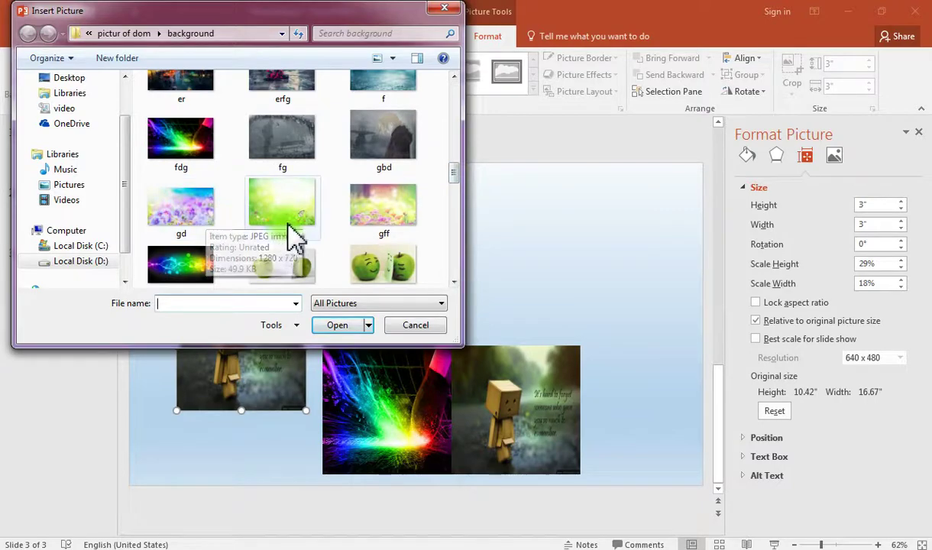
mouse_move(453, 183)
left_mouse_down()
mouse_move(458, 218)
mouse_move(458, 191)
left_mouse_up()
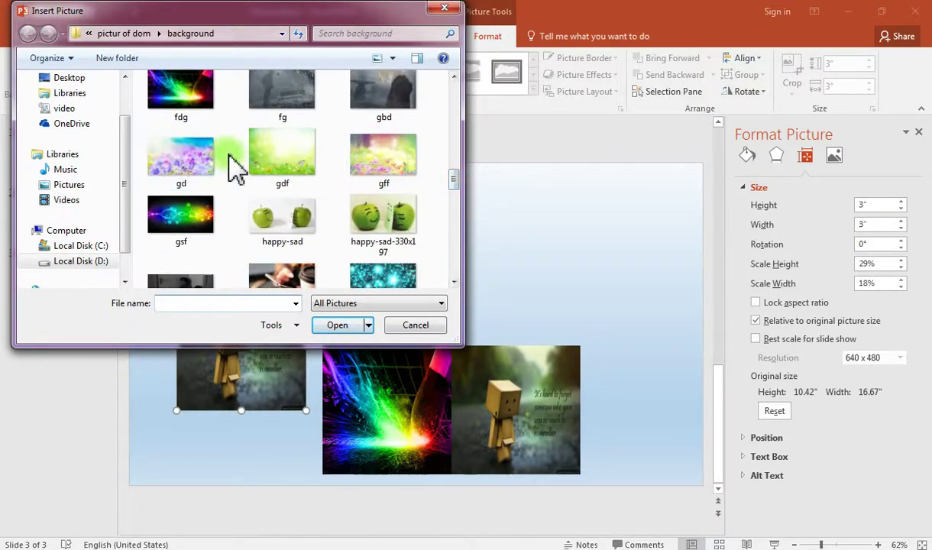
left_click(369, 172)
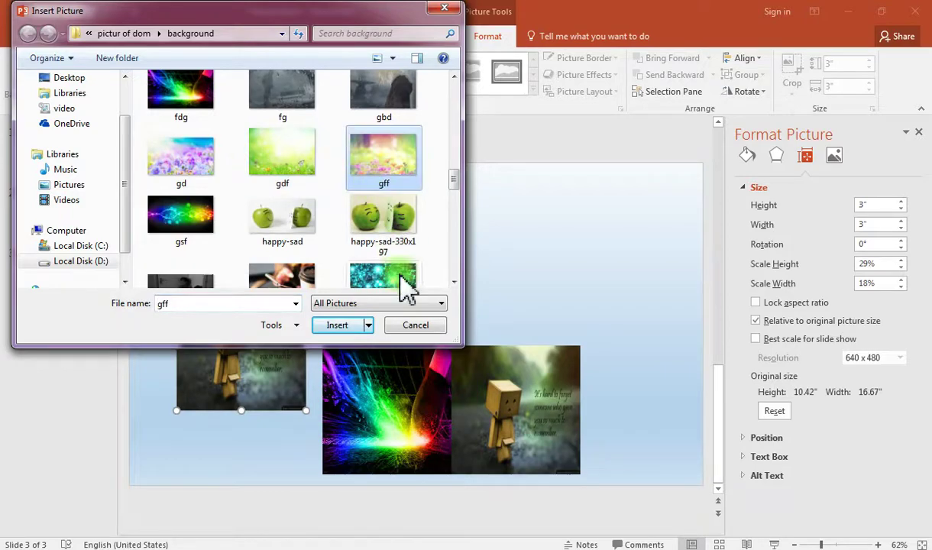
left_click(339, 326)
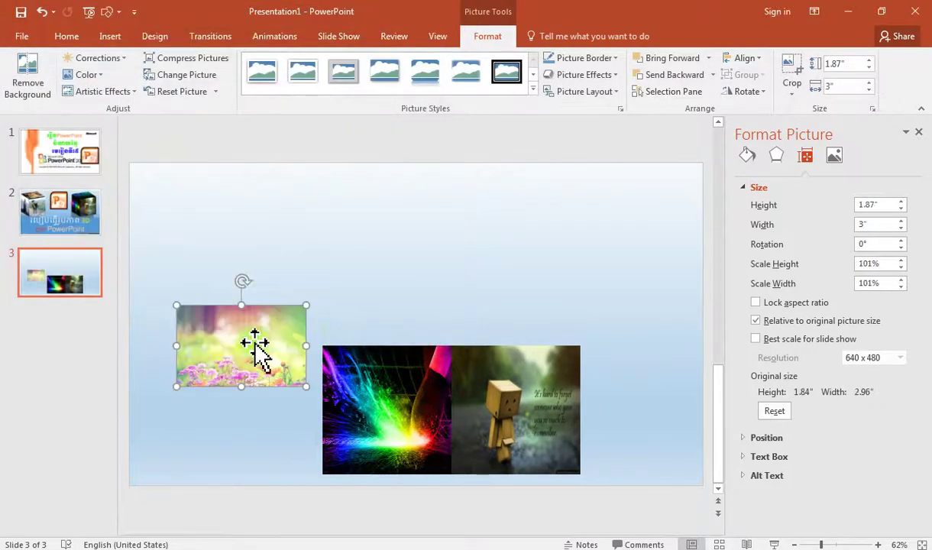
- Make the flower picture 3" square and stagger the flower, rainbow and Danbo pictures apart
left_click_drag(256, 349, 350, 291)
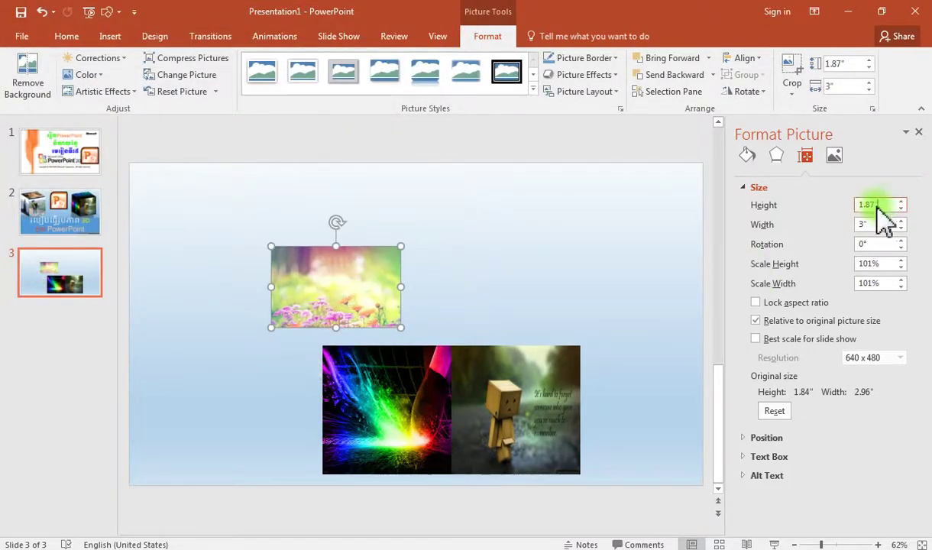
left_click_drag(877, 208, 837, 217)
type("3")
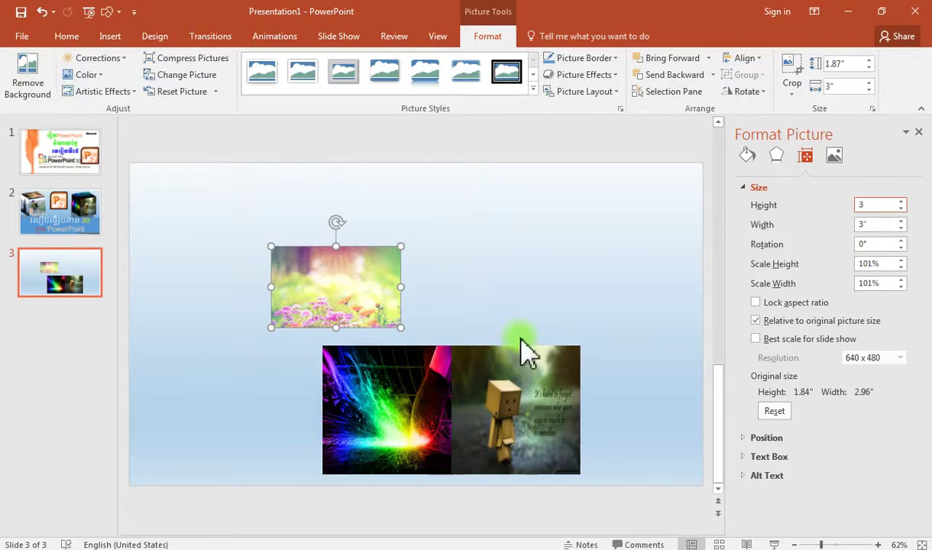
key("Return")
left_click_drag(357, 287, 301, 270)
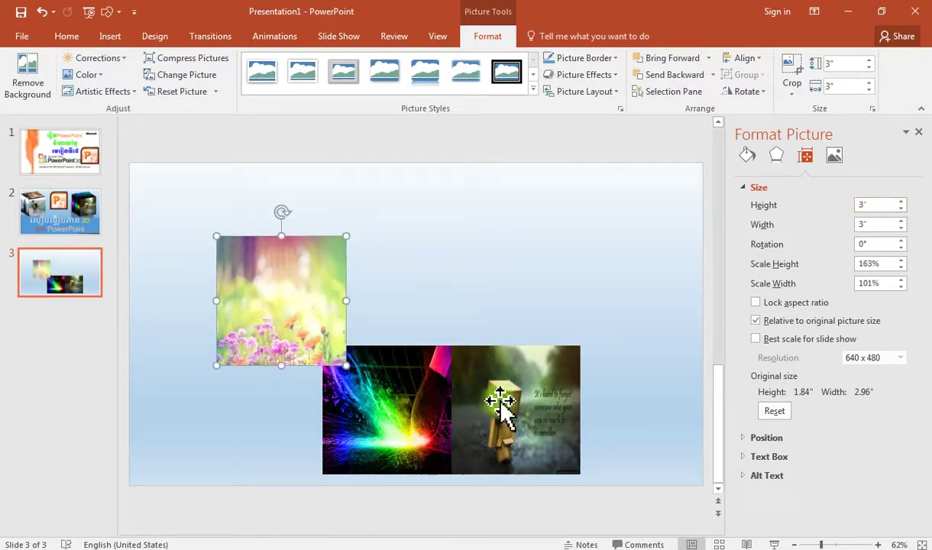
left_click_drag(501, 401, 524, 320)
mouse_move(412, 426)
left_mouse_down()
mouse_move(427, 409)
mouse_move(432, 216)
left_mouse_up()
left_click_drag(499, 325, 491, 360)
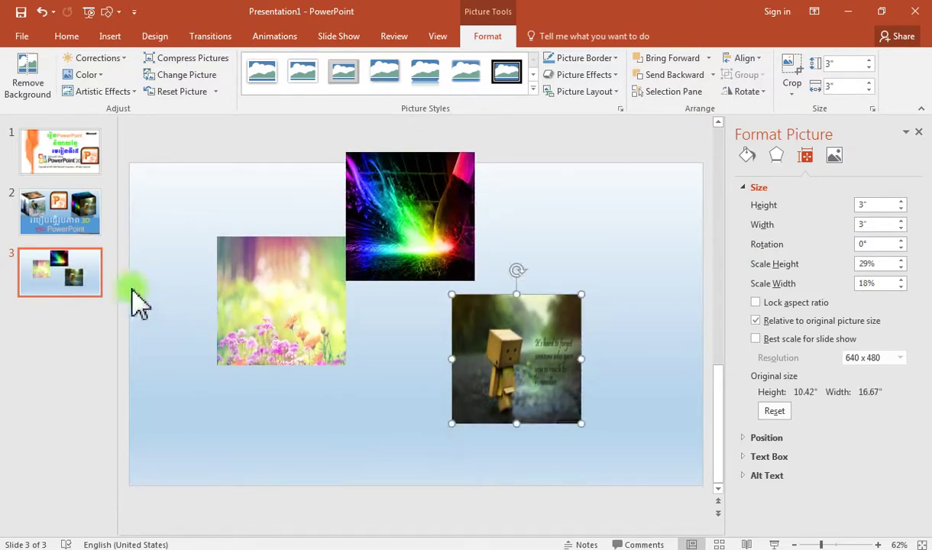
left_click_drag(309, 297, 277, 342)
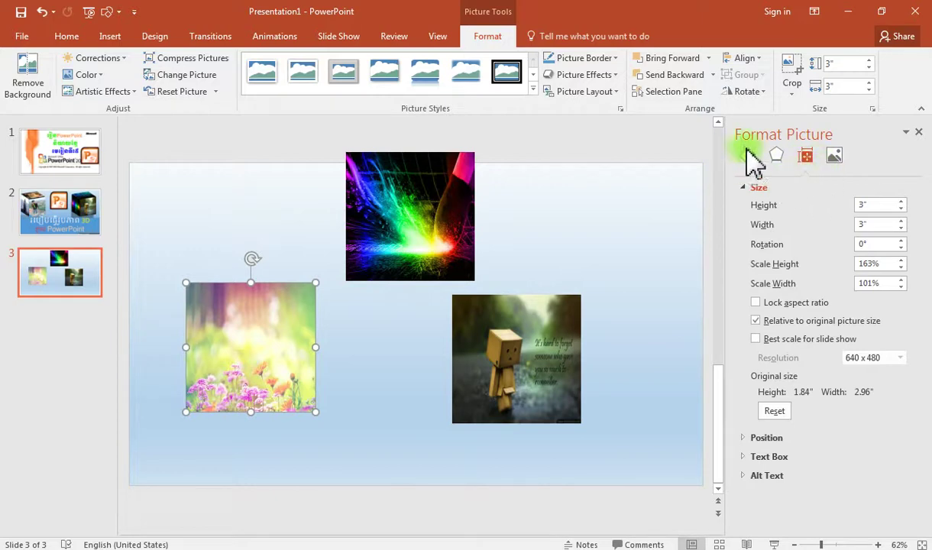
- Give the flower picture a Parallel 3-D rotation preset
left_click(777, 156)
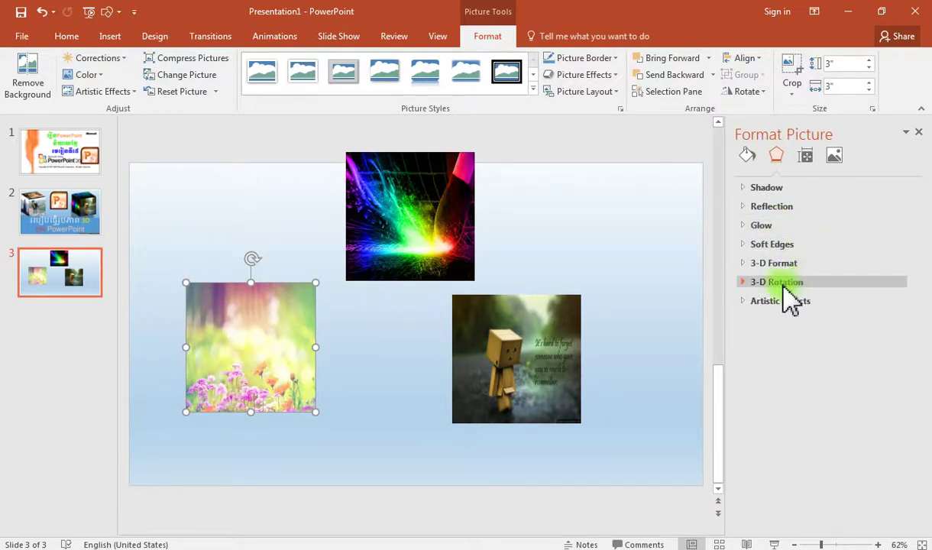
left_click(771, 287)
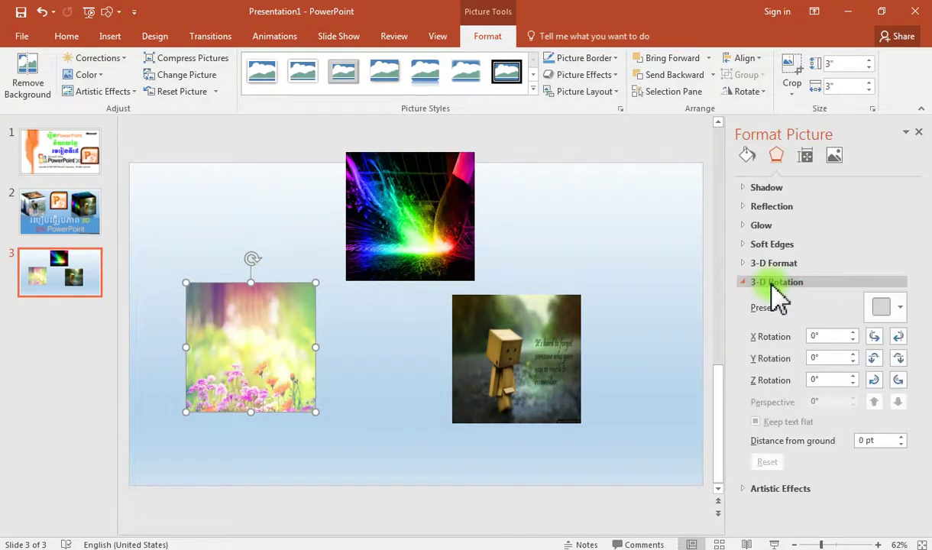
left_click(886, 307)
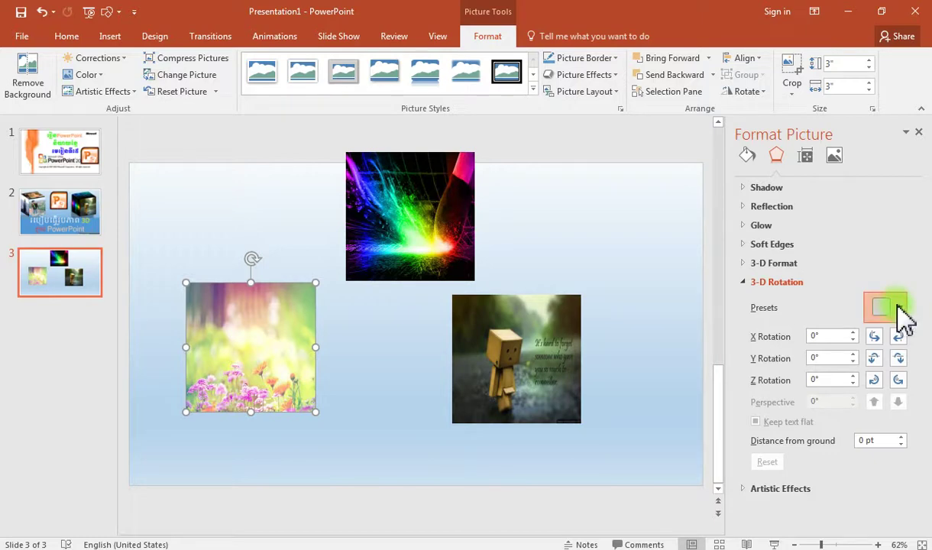
left_click(901, 310)
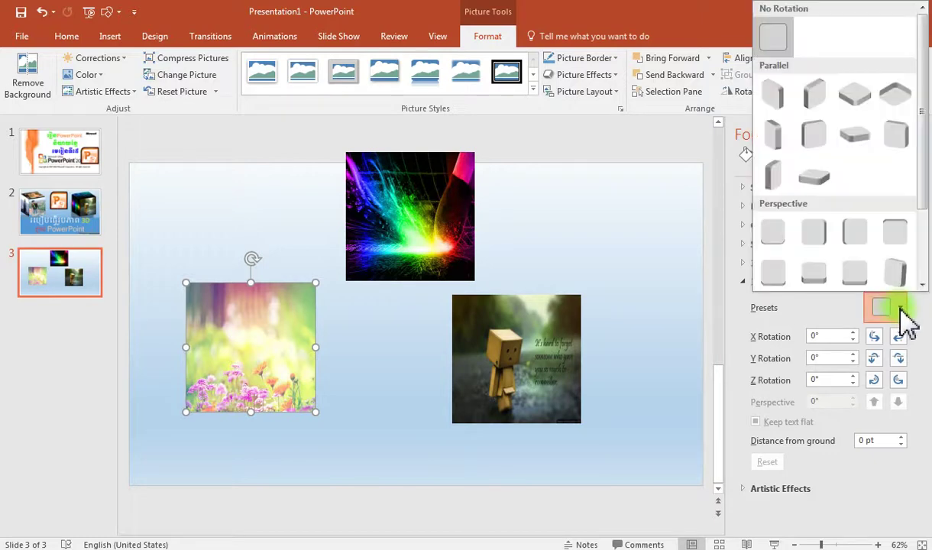
left_click(785, 150)
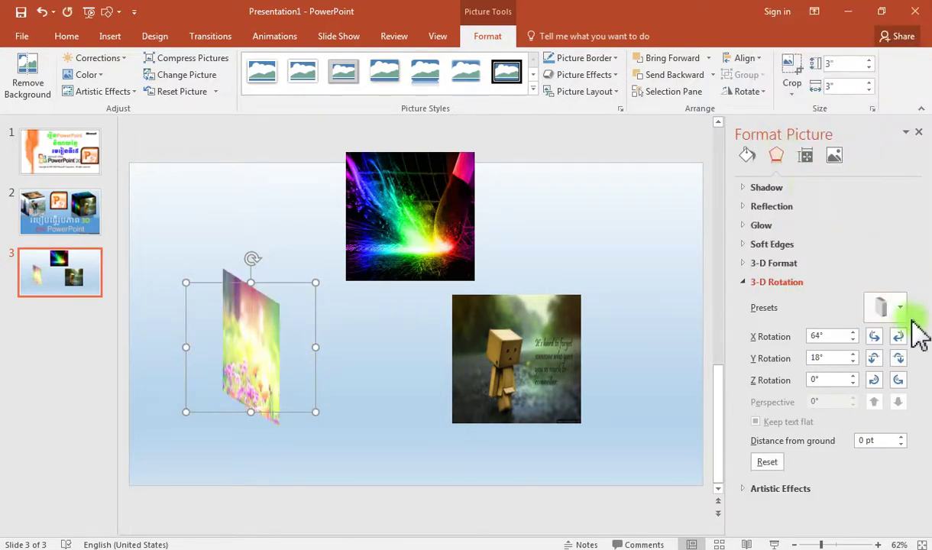
- Tilt the Danbo picture with a parallel preset and lay the rainbow picture flat as the top
left_click(538, 353)
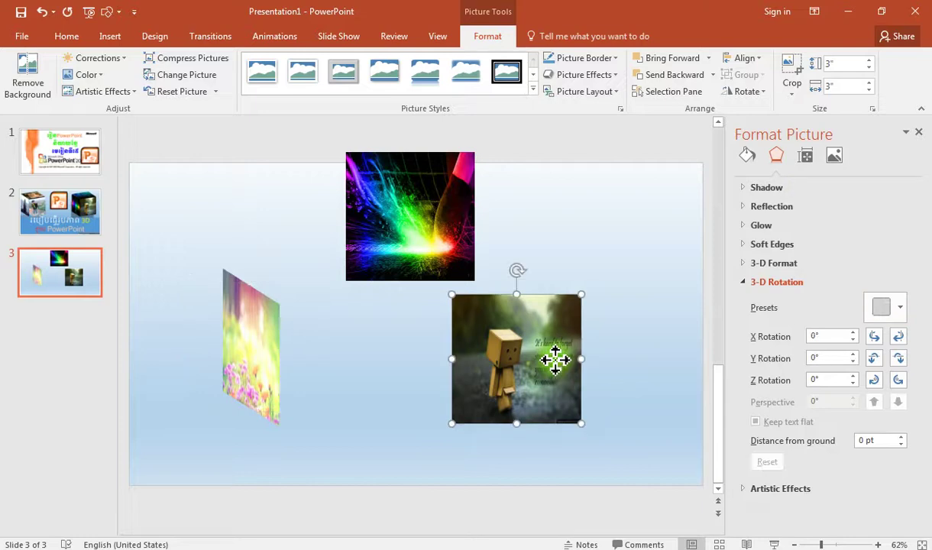
left_click(906, 310)
left_click(809, 137)
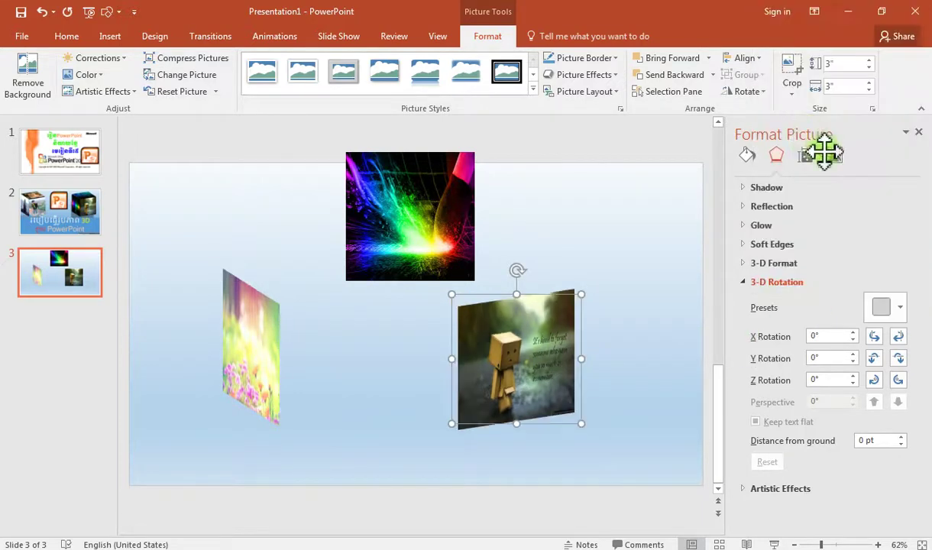
left_click(386, 223)
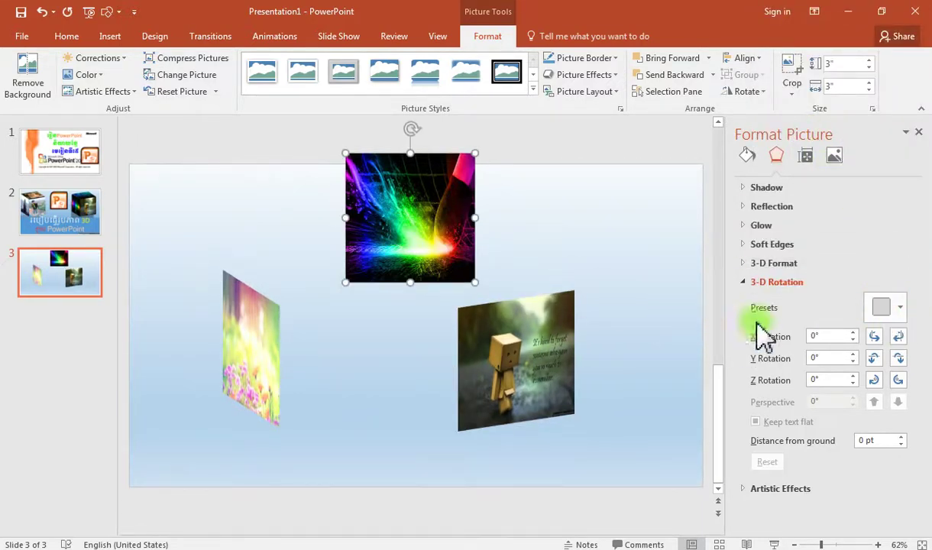
left_click(909, 314)
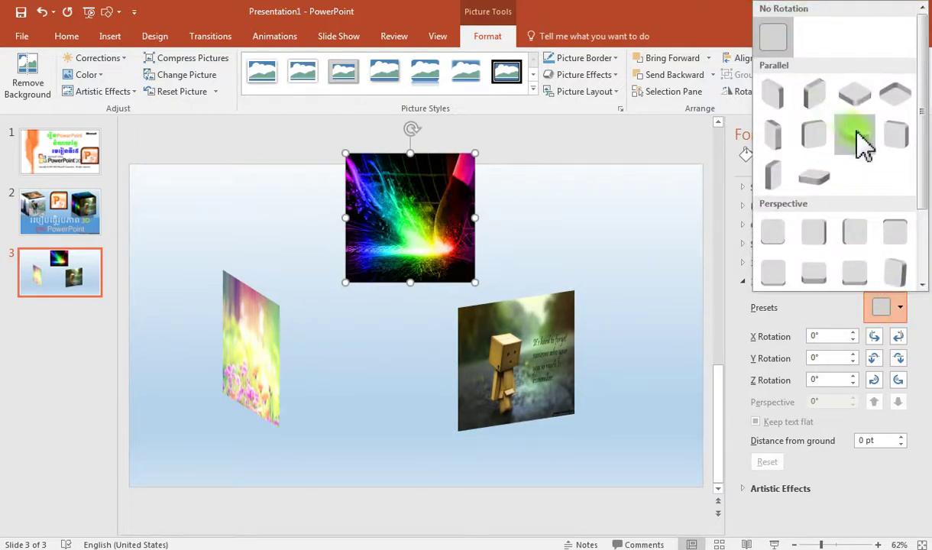
left_click(857, 135)
- Nudge the Danbo, flower and rainbow pictures into their cube positions
left_click_drag(544, 354, 580, 339)
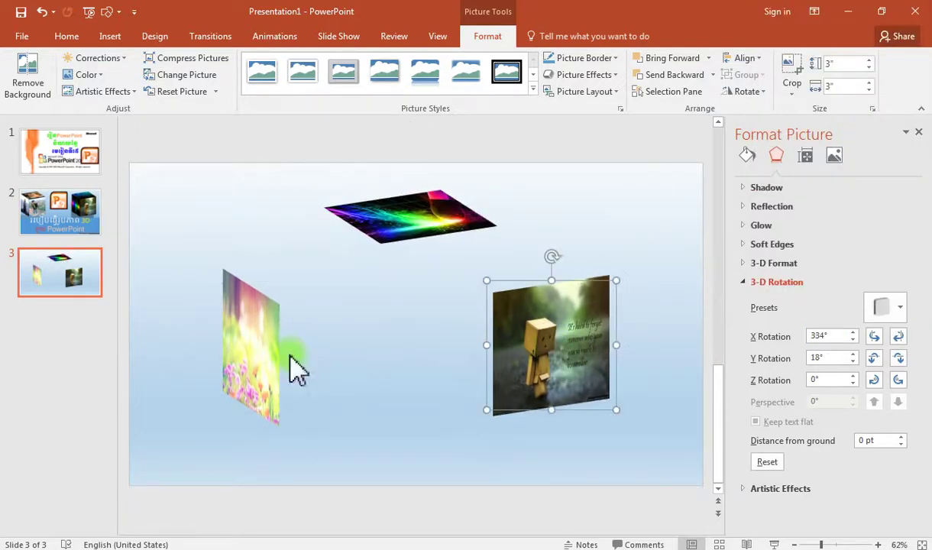
left_click_drag(243, 351, 271, 344)
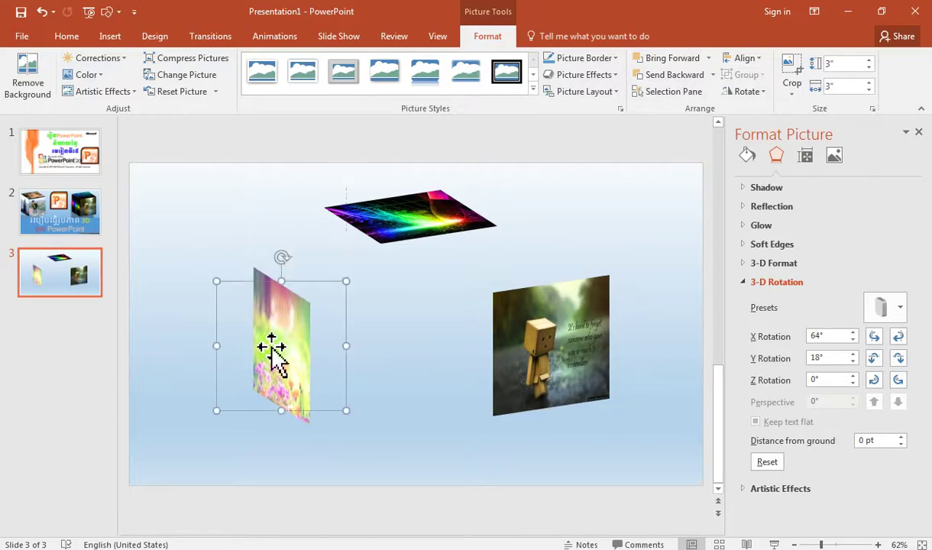
left_click(439, 216)
left_click_drag(440, 216, 428, 220)
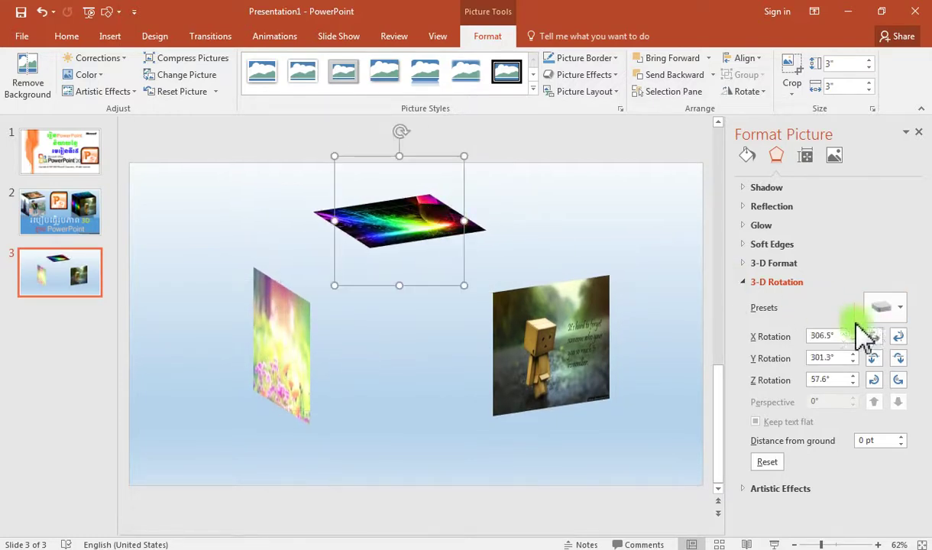
left_click(757, 284)
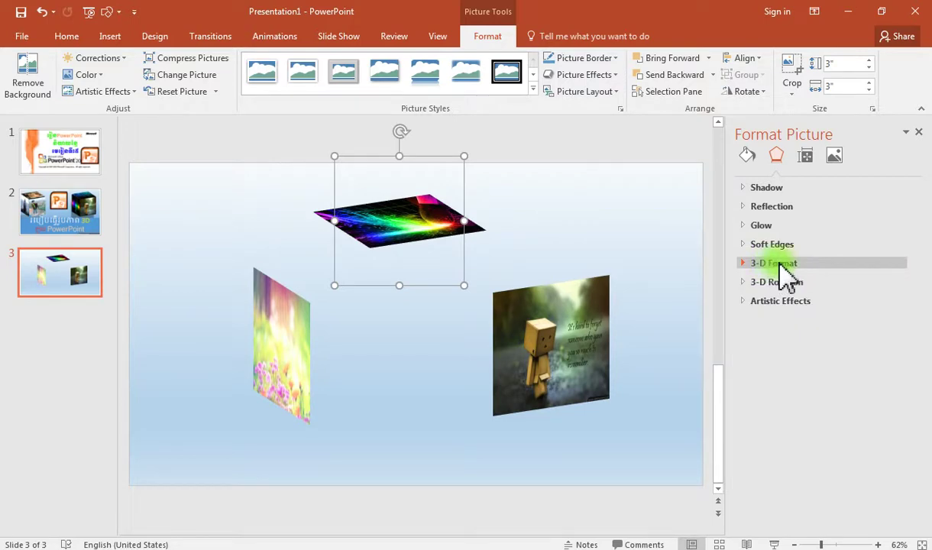
- Add top bevels: 12 by 4 pt on the rainbow picture, 6 pt on Danbo and flower
left_click(786, 267)
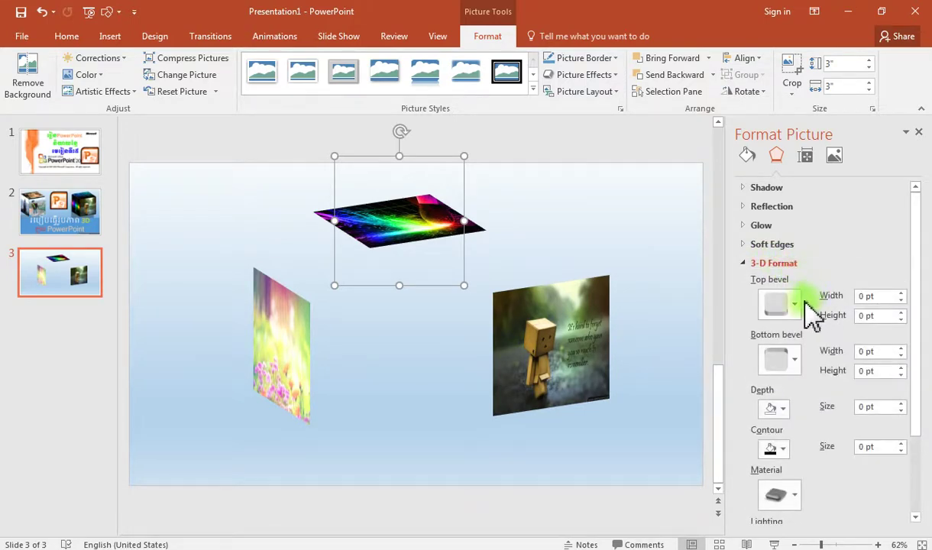
left_click(797, 302)
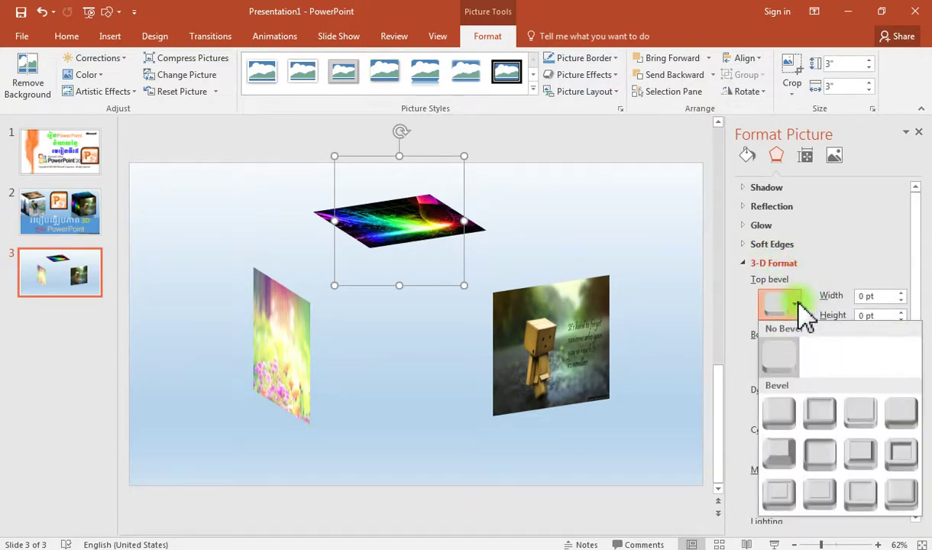
left_click(823, 457)
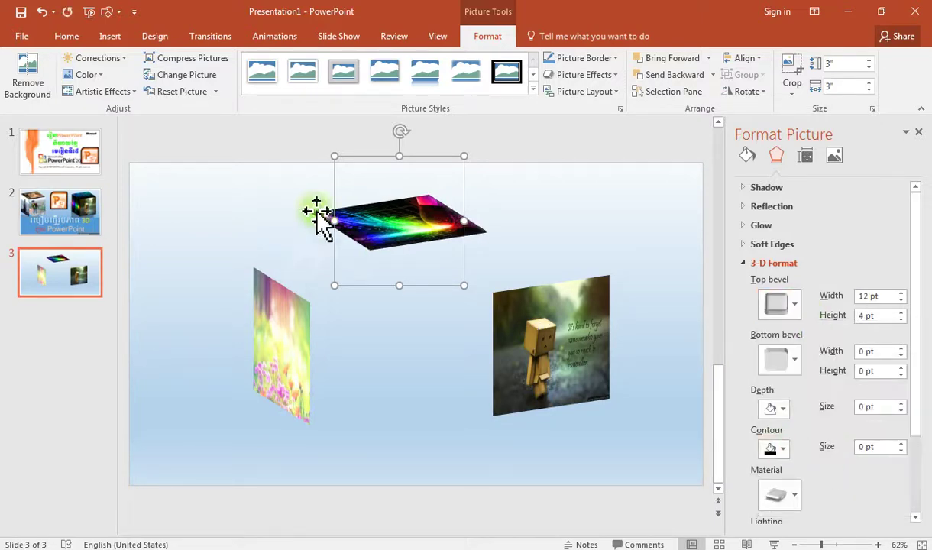
left_click(568, 345)
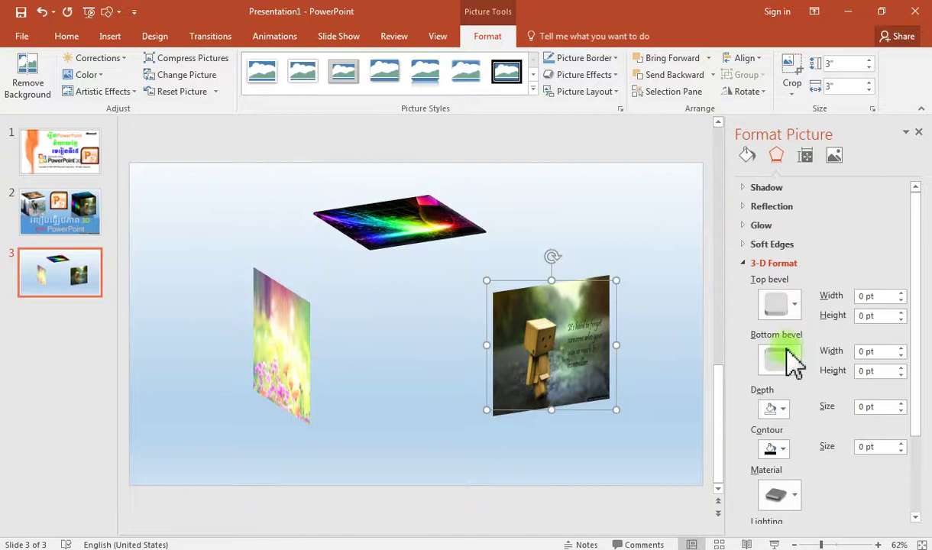
left_click(795, 306)
left_click(780, 420)
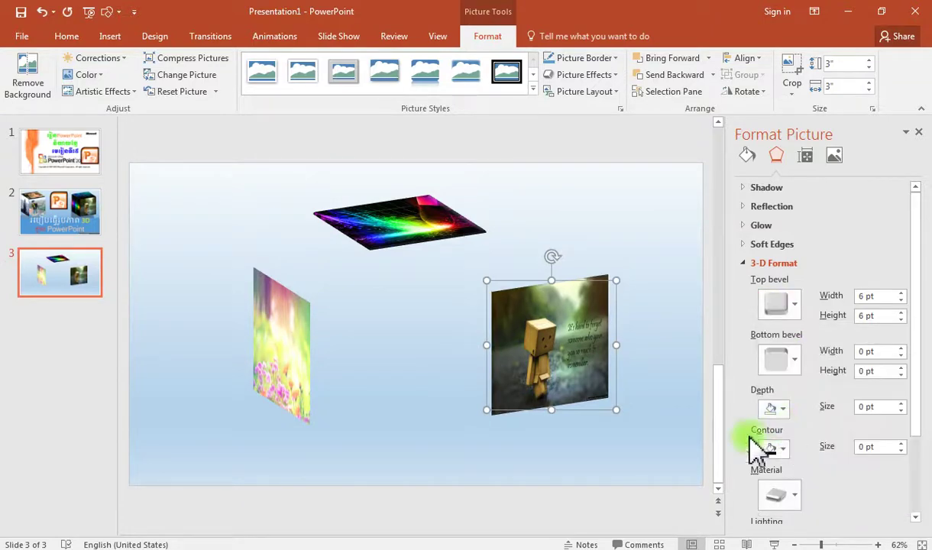
left_click(279, 344)
left_click(787, 306)
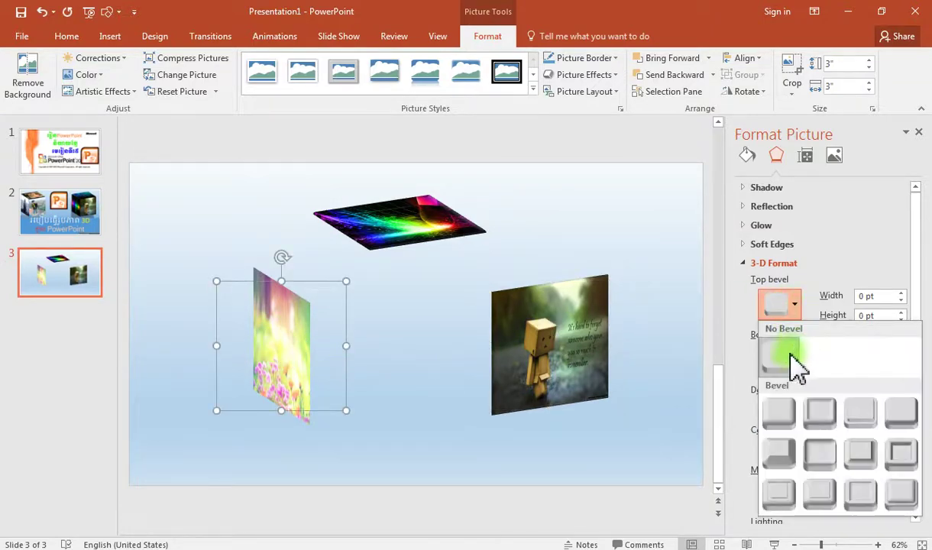
left_click(781, 417)
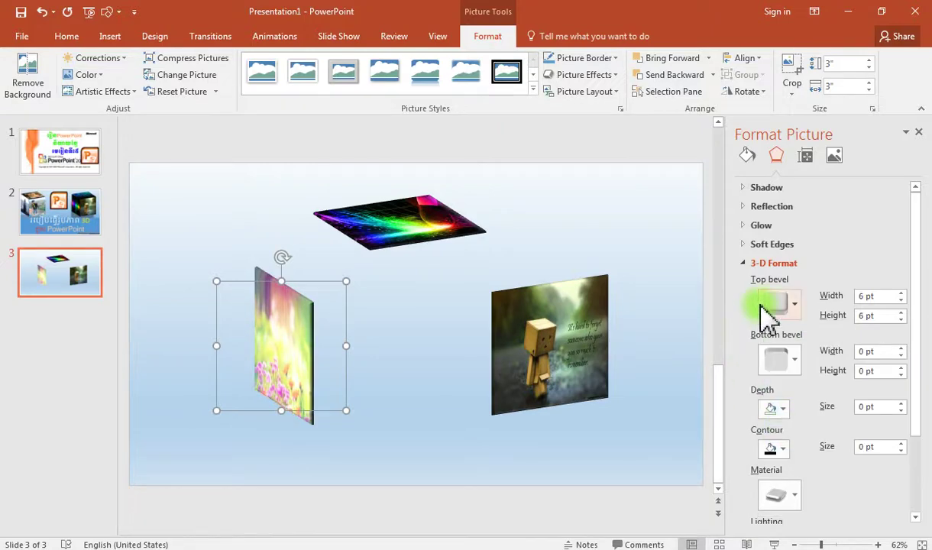
- Drag the robot, flower and rainbow faces together into a cube shape
left_click_drag(535, 358, 493, 336)
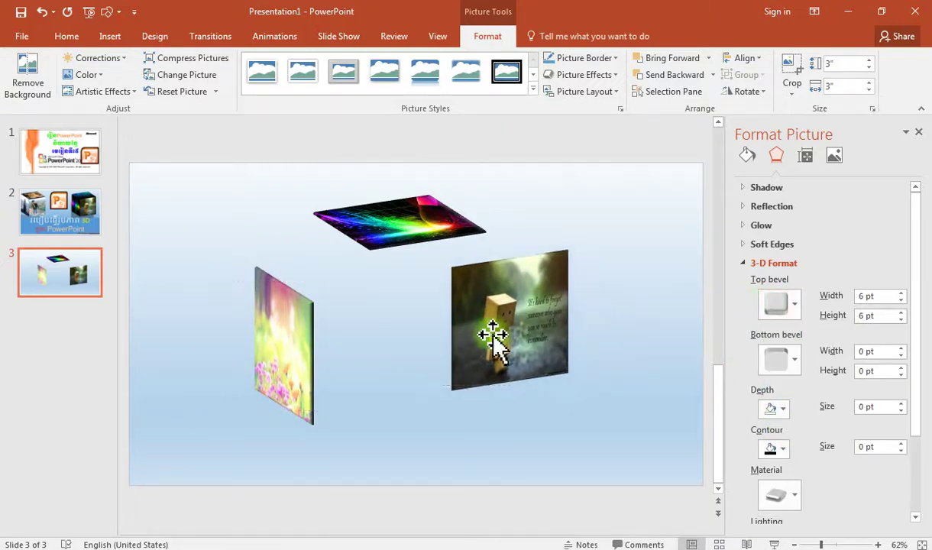
left_click_drag(258, 359, 324, 343)
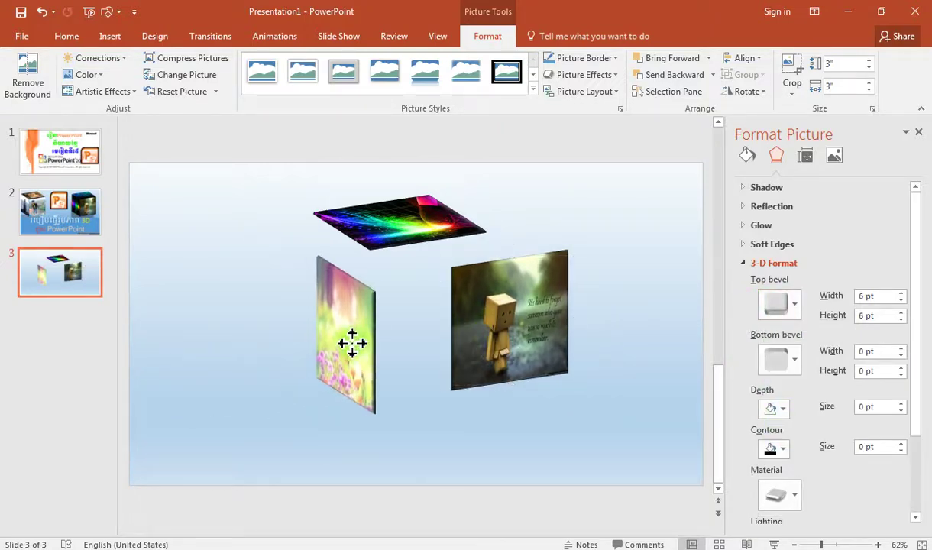
mouse_move(511, 325)
left_mouse_down()
mouse_move(489, 344)
mouse_move(445, 341)
left_mouse_up()
mouse_move(385, 198)
left_mouse_down()
mouse_move(401, 221)
mouse_move(403, 254)
left_mouse_up()
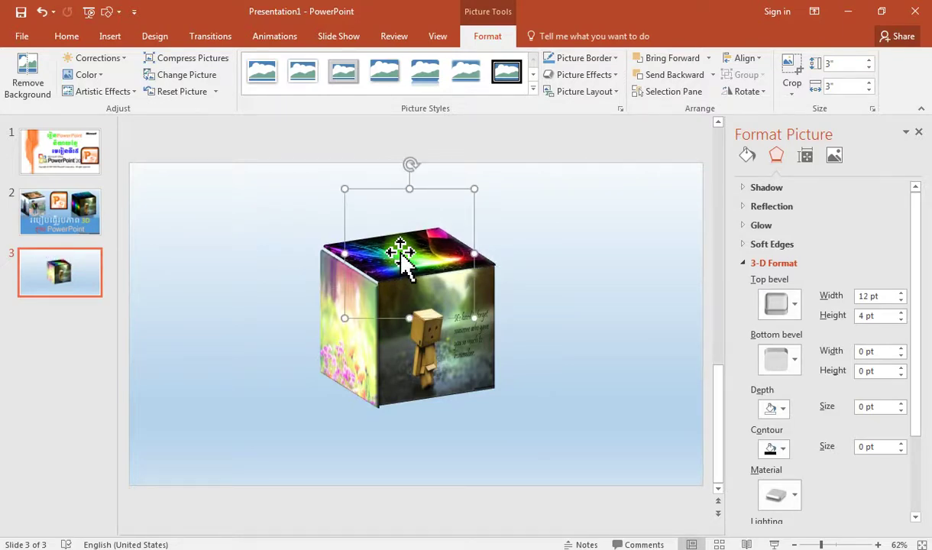
left_click_drag(402, 255, 402, 257)
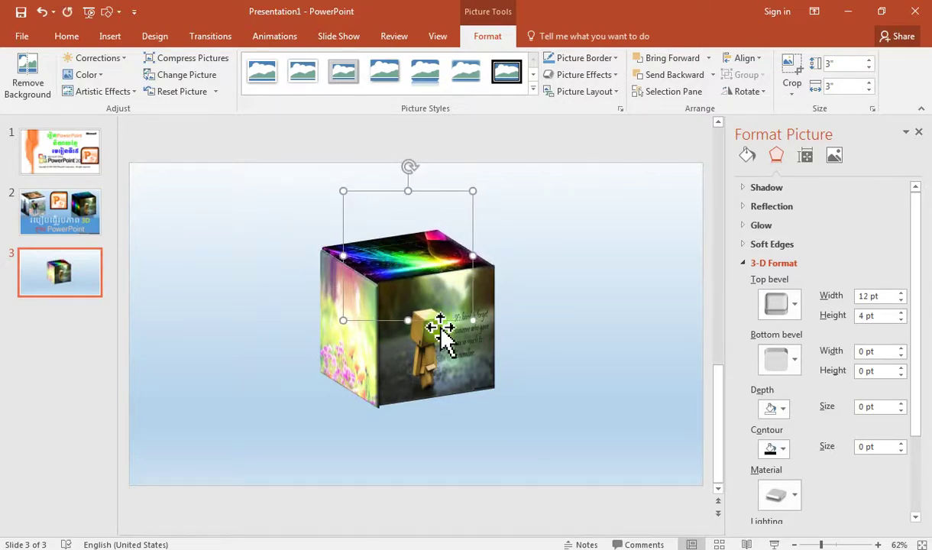
- Fine-tune the front face with Ctrl+arrow nudges and check the cube faces line up
left_click(458, 373)
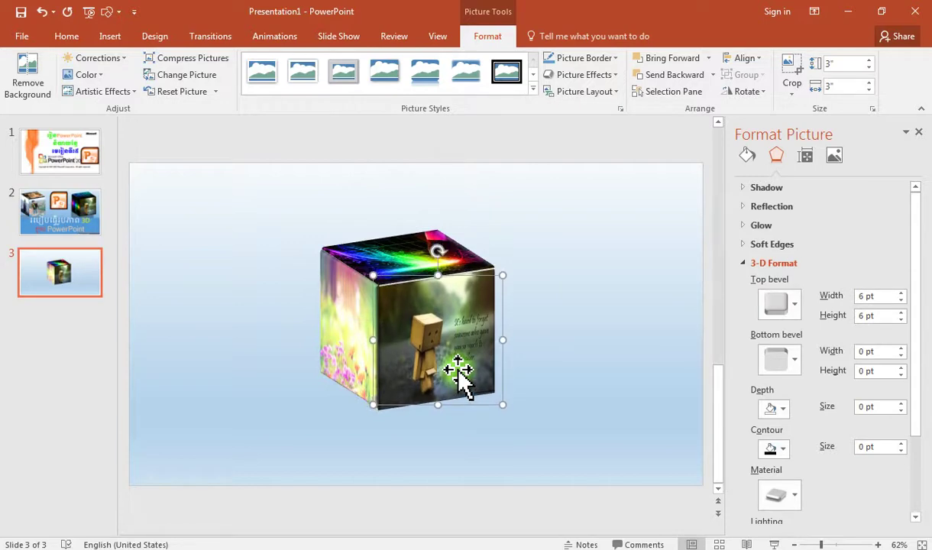
key("ctrl+Right")
key("ctrl+Right")
key("ctrl+Right")
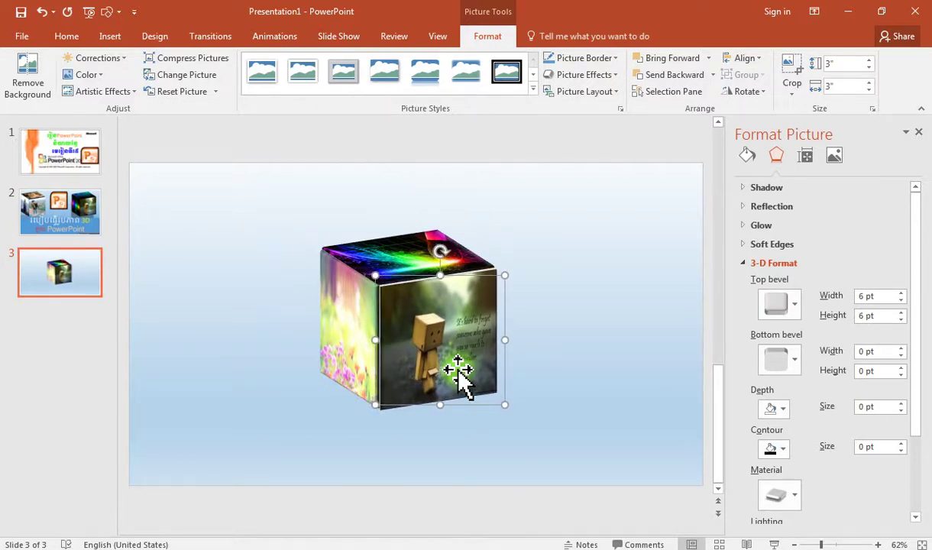
key("ctrl+Up")
key("ctrl+Up")
key("ctrl+Left")
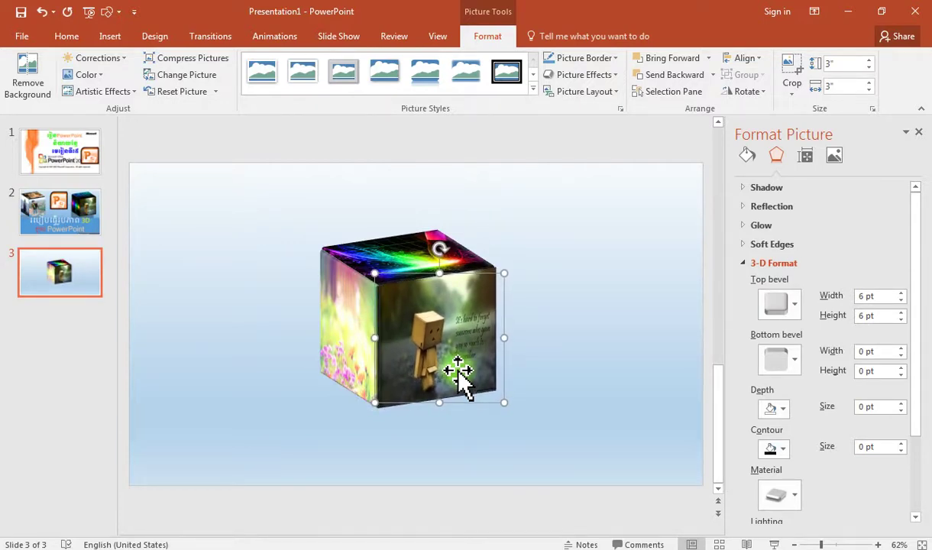
left_click(341, 351)
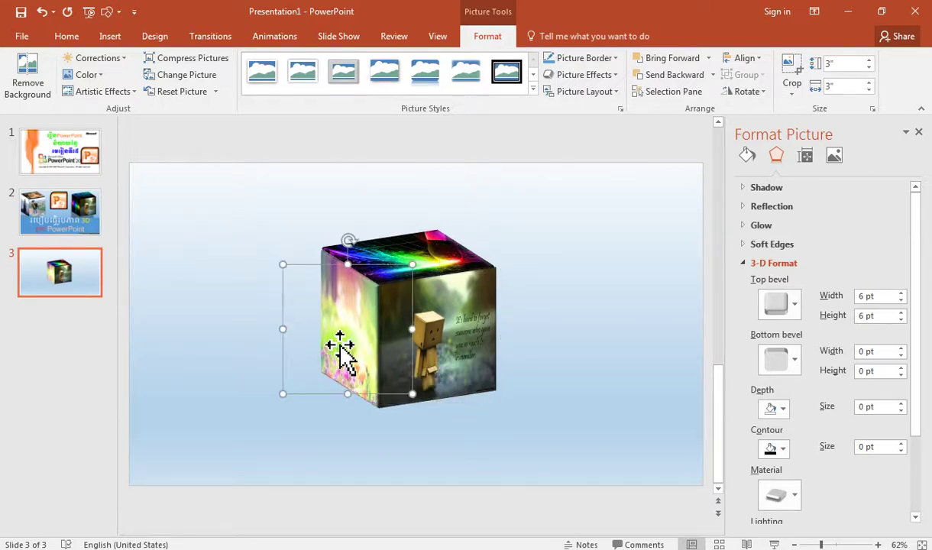
left_click(447, 264)
left_click(456, 348)
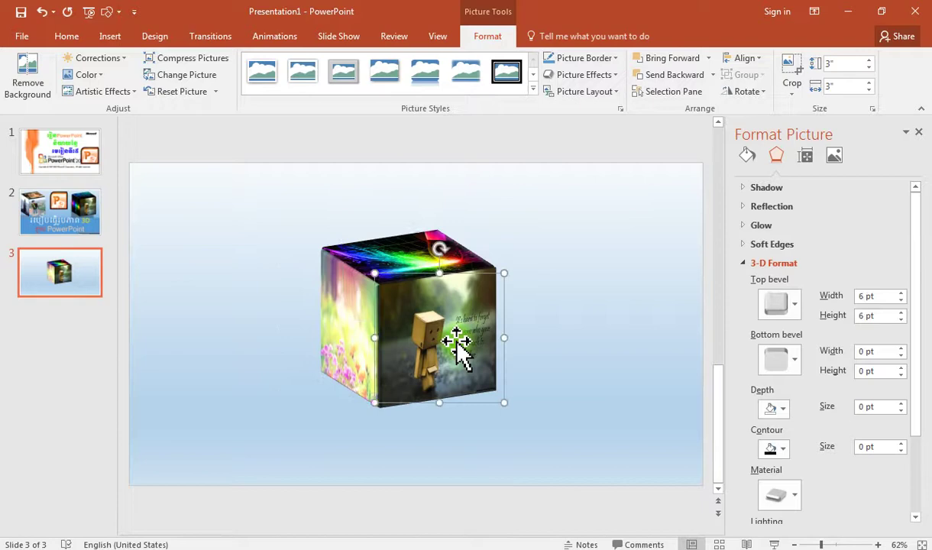
left_click(356, 356)
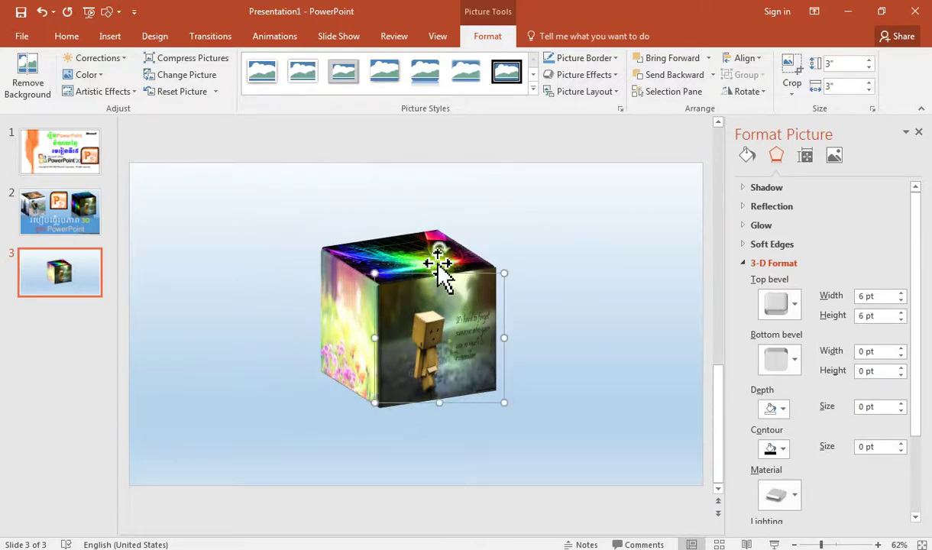
left_click(419, 254)
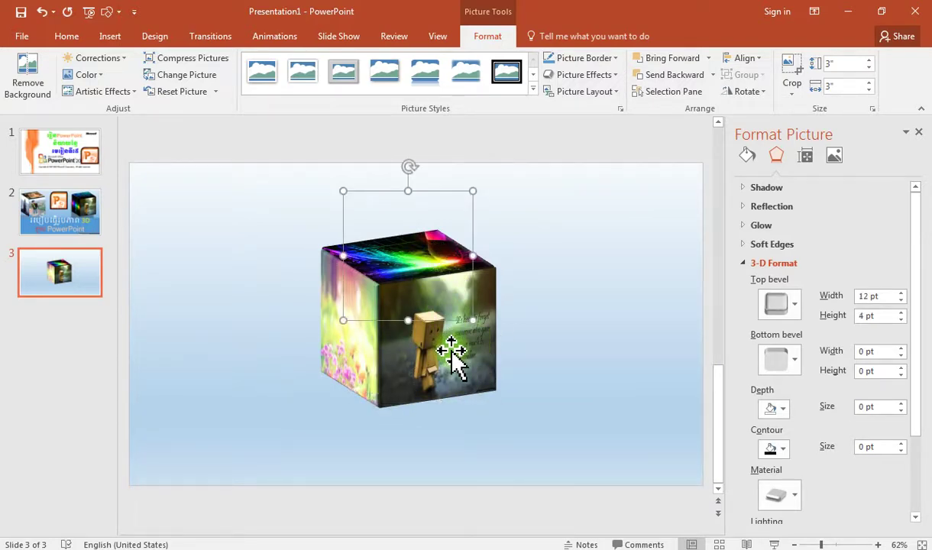
left_click(561, 376)
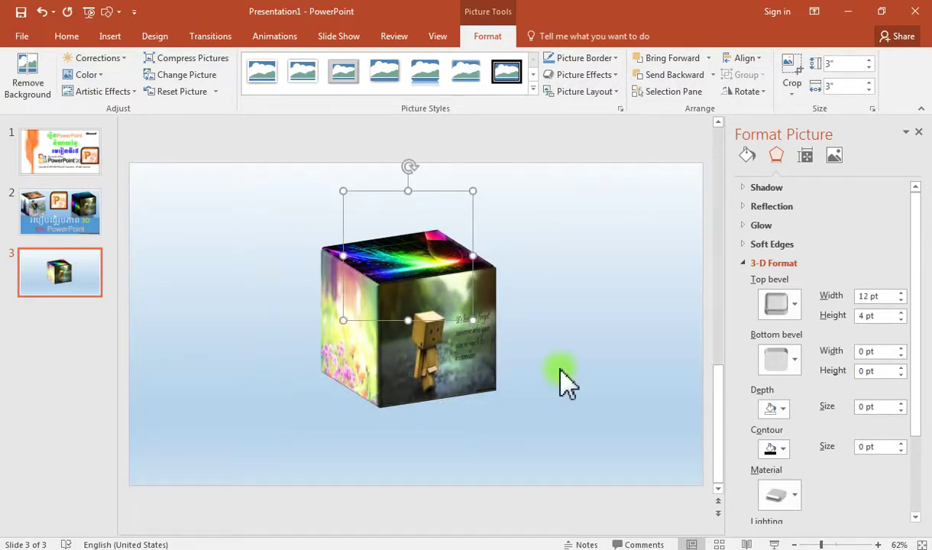
left_click(783, 263)
left_click(319, 350)
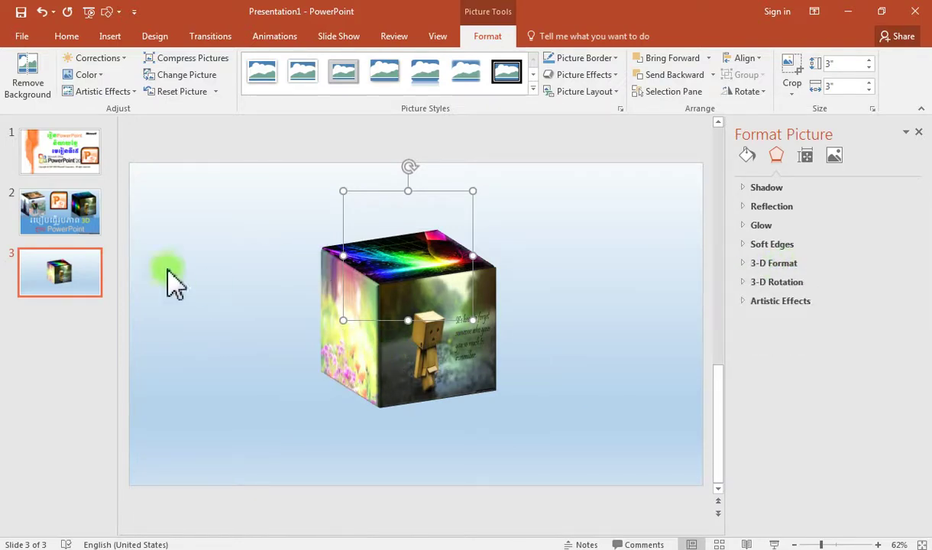
- Draw a blue rectangle to the left of the cube
left_click(111, 36)
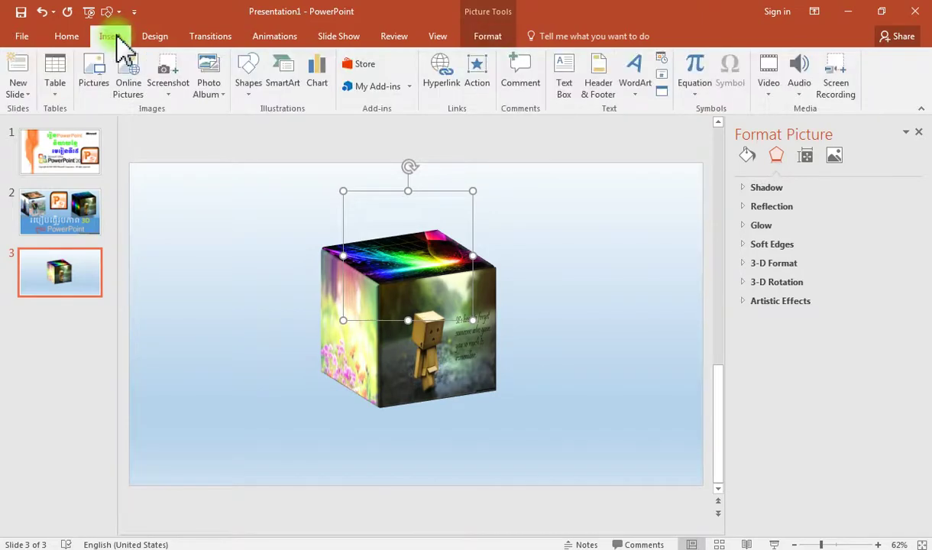
left_click(255, 86)
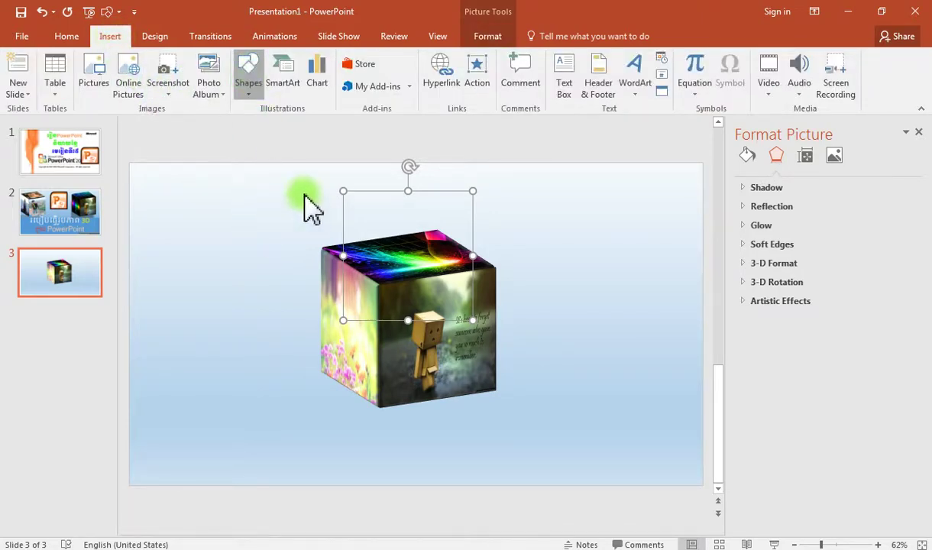
left_click(287, 125)
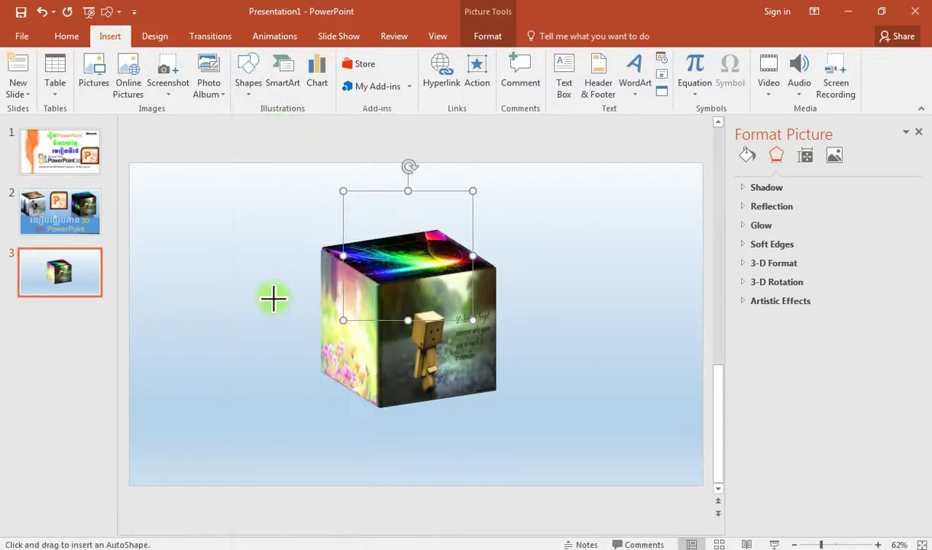
left_click_drag(210, 250, 341, 355)
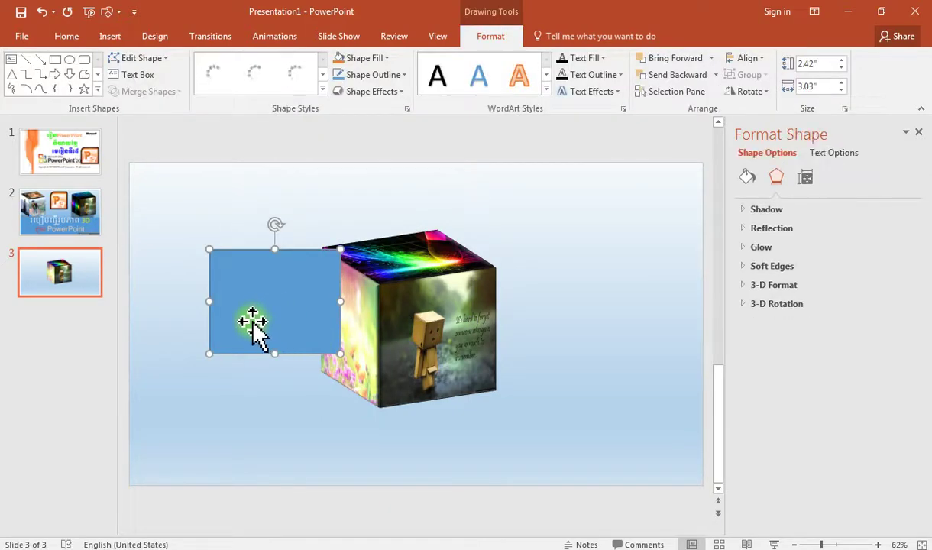
mouse_move(312, 299)
left_mouse_down()
mouse_move(260, 313)
mouse_move(258, 304)
left_mouse_up()
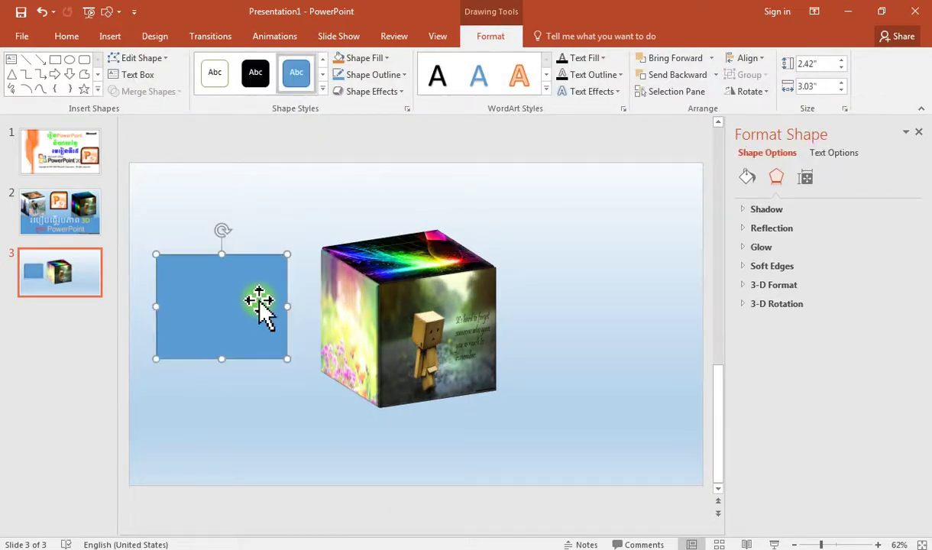
- Lay the rectangle flat with a parallel 3-D rotation preset (X 306.5°, Y 301.3°, Z 57.6°)
left_click(778, 288)
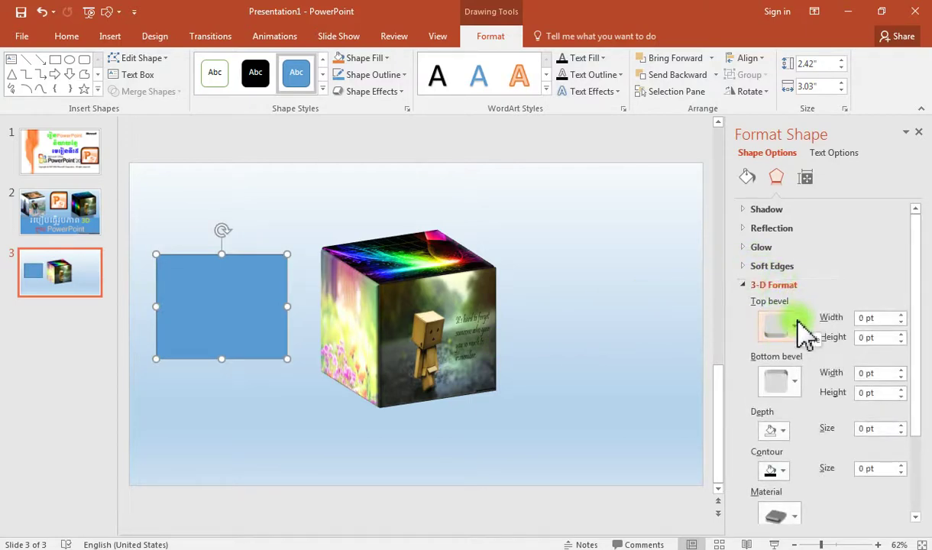
left_click(778, 289)
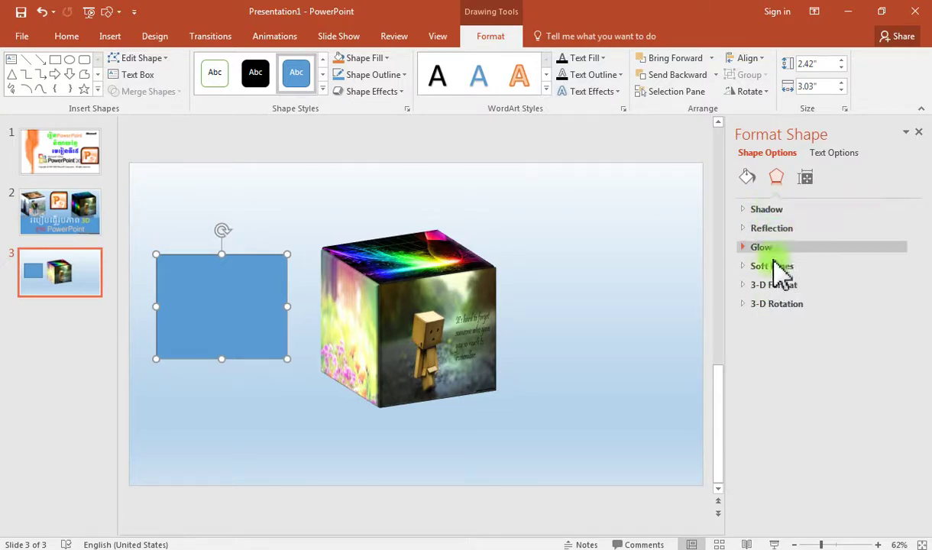
left_click(776, 305)
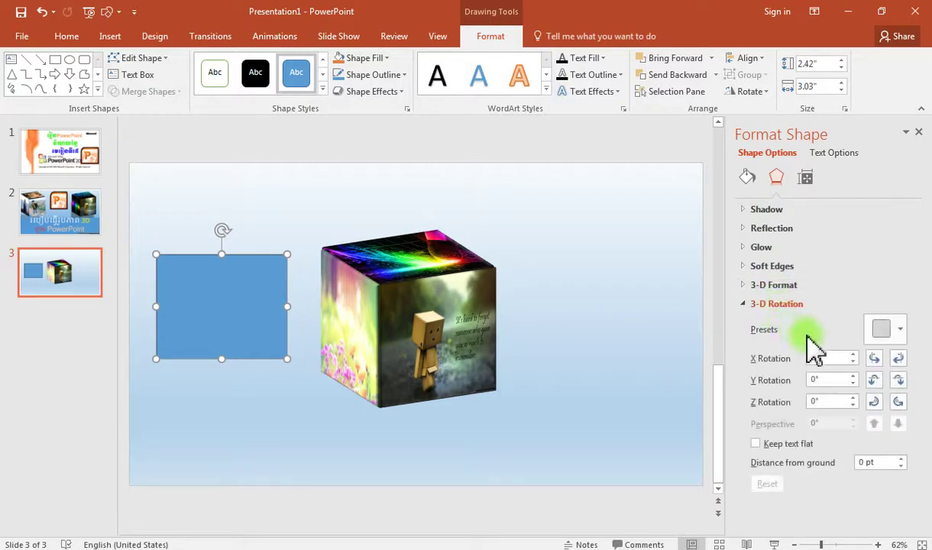
left_click(886, 330)
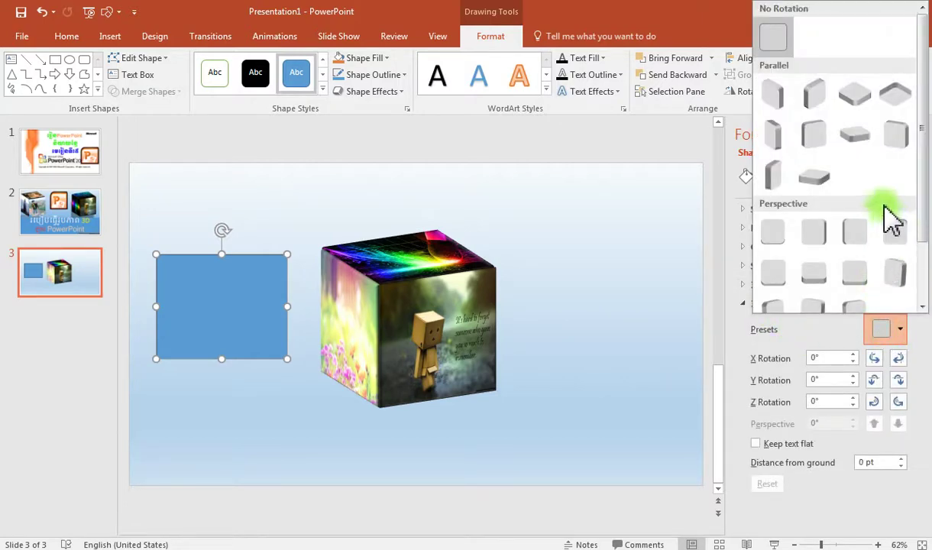
left_click(861, 146)
left_click_drag(213, 312, 220, 300)
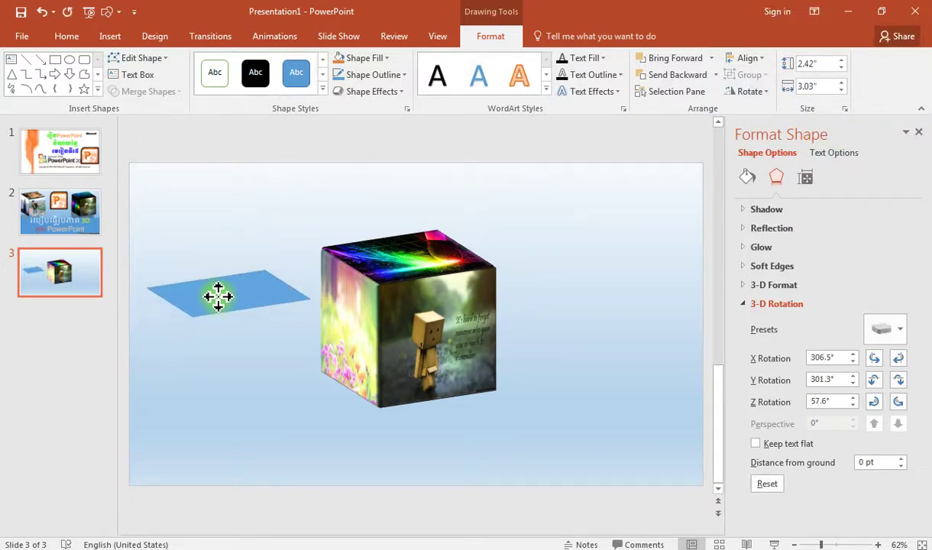
left_click(762, 303)
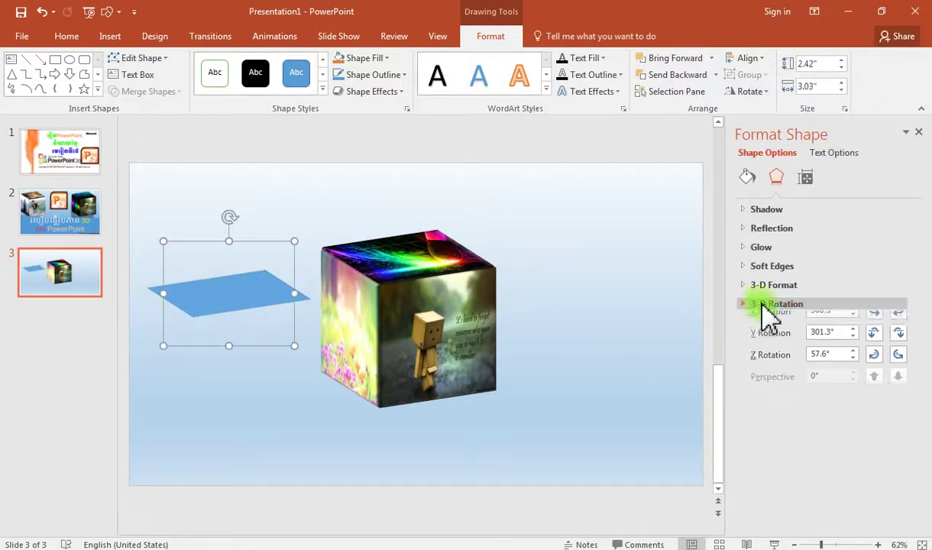
- Apply a Perspective preset shadow to the blue parallelogram
left_click(787, 211)
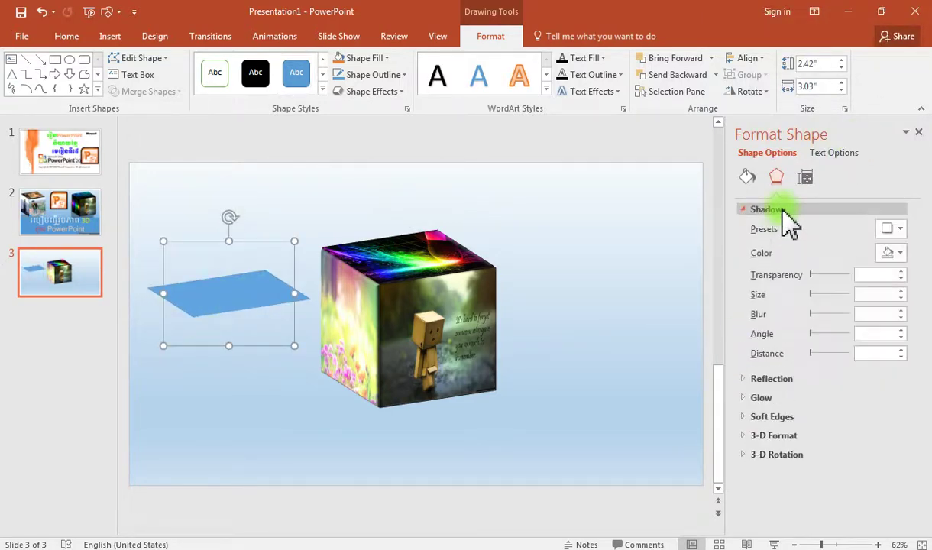
left_click(900, 230)
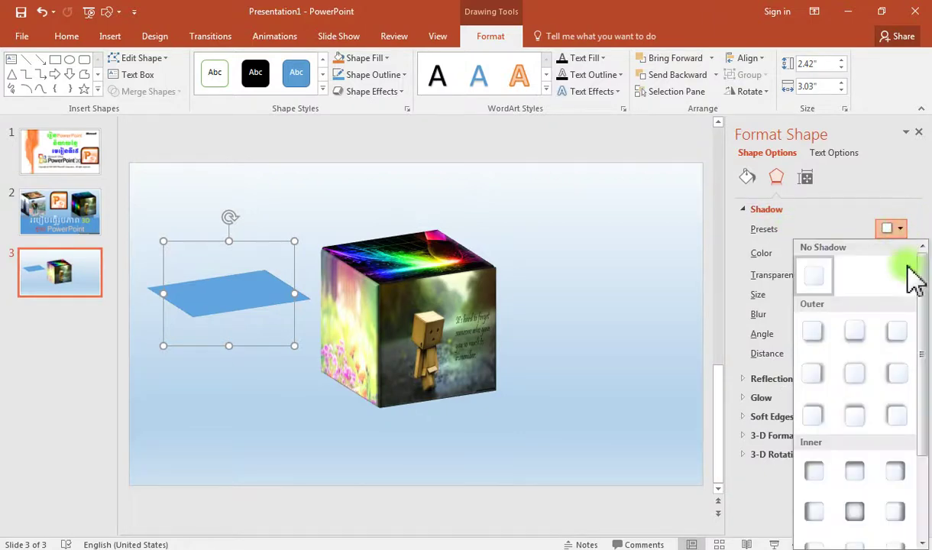
left_click_drag(923, 309, 923, 438)
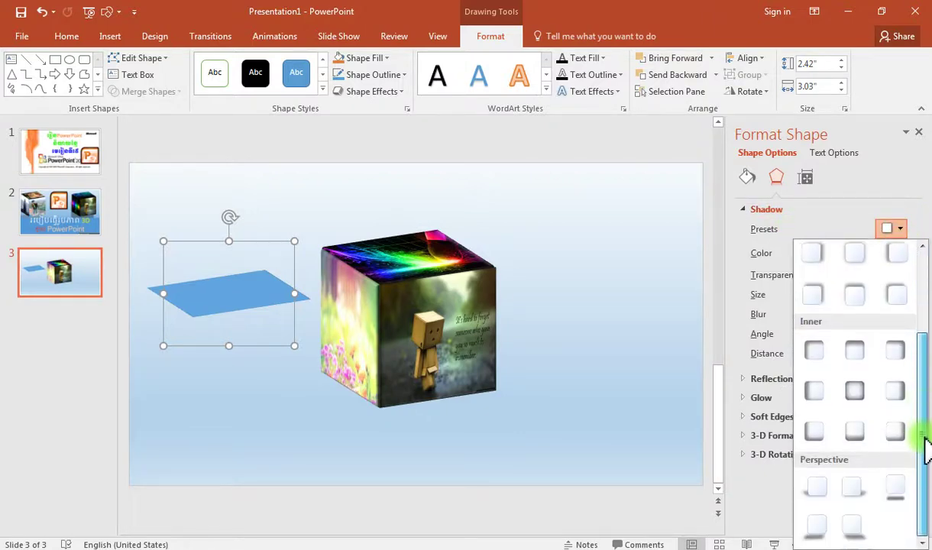
left_click(895, 488)
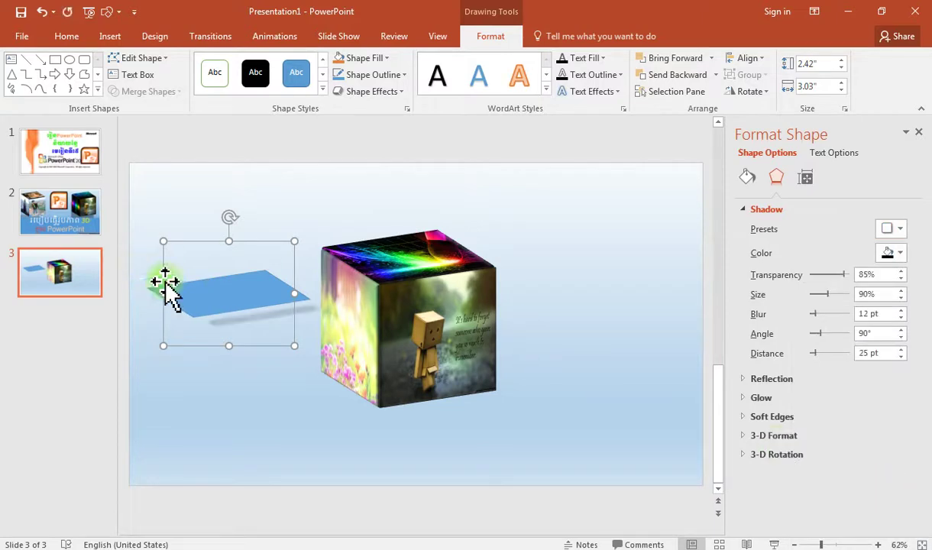
- Tune the shadow to 69% transparency, 18 pt blur and 200 pt distance, placing the shape under the cube
left_click_drag(225, 285, 214, 256)
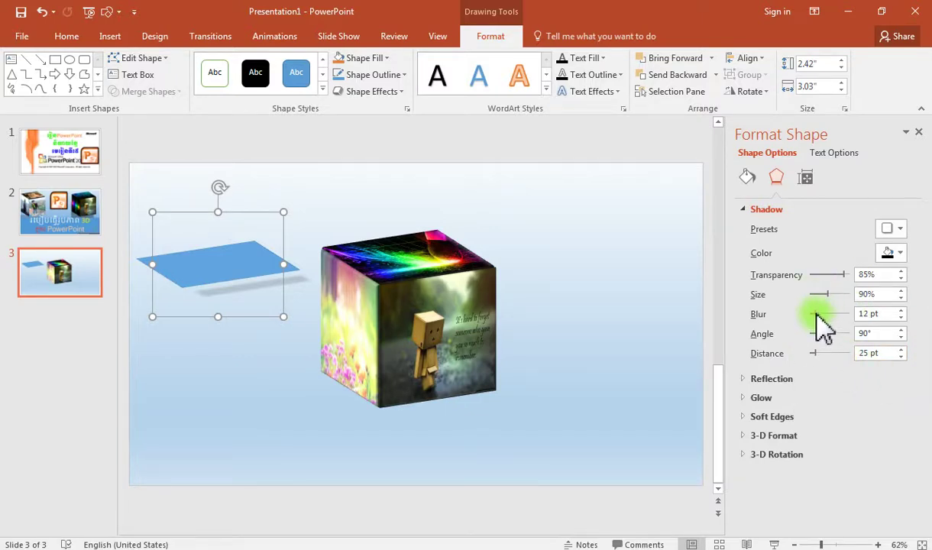
left_click_drag(828, 314, 820, 316)
mouse_move(843, 274)
left_mouse_down()
mouse_move(825, 275)
mouse_move(836, 278)
left_mouse_up()
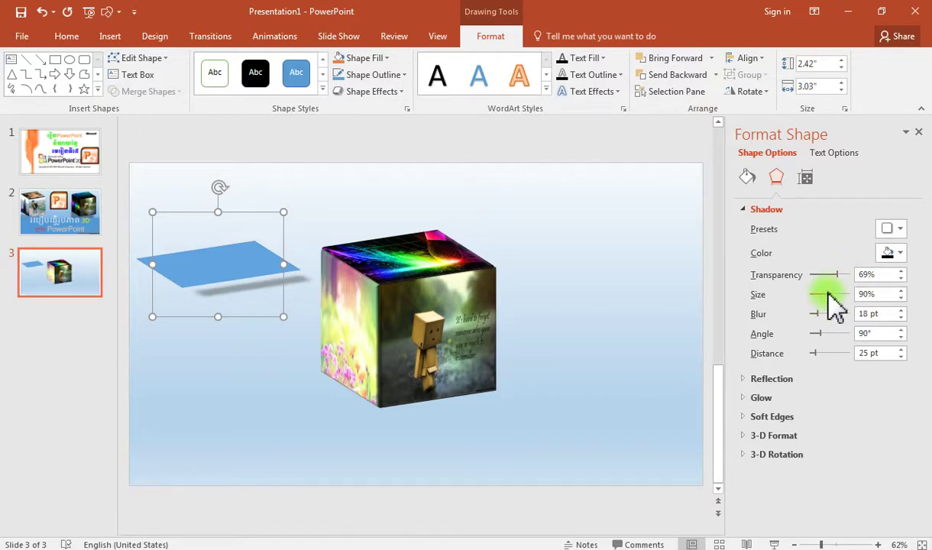
left_click_drag(830, 292, 826, 294)
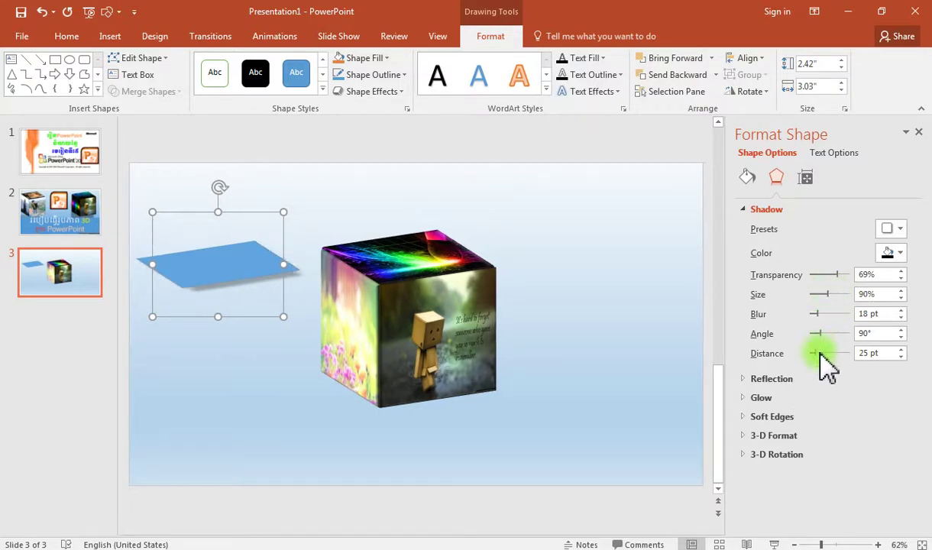
left_click_drag(820, 353, 854, 353)
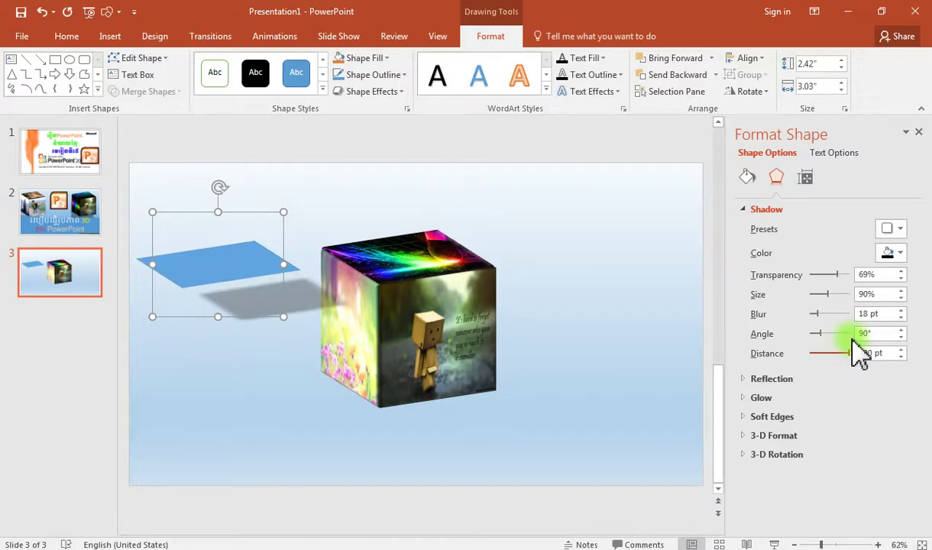
mouse_move(233, 263)
left_mouse_down()
mouse_move(369, 383)
mouse_move(439, 379)
left_mouse_up()
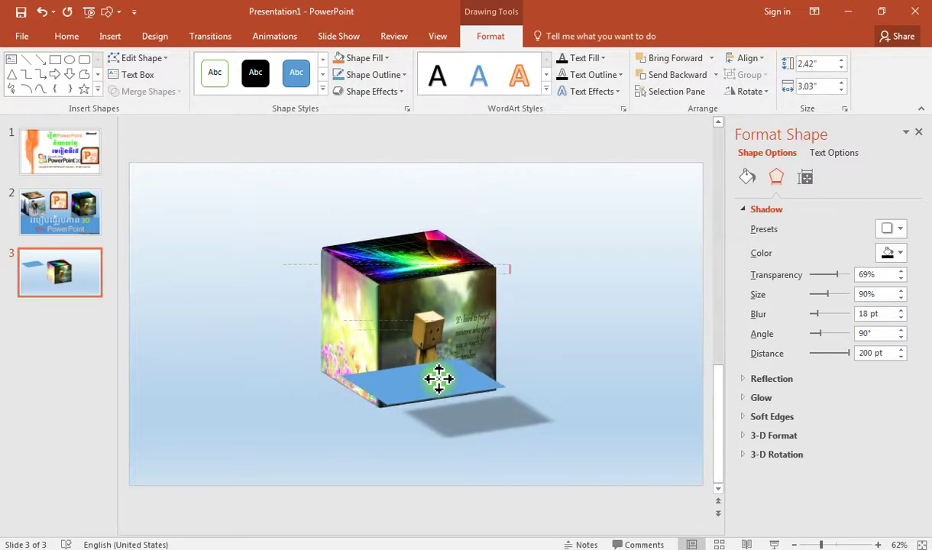
- Tuck the blue shape flush under the cube and set its shadow to 138° angle and 102% size
left_click_drag(438, 379, 410, 380)
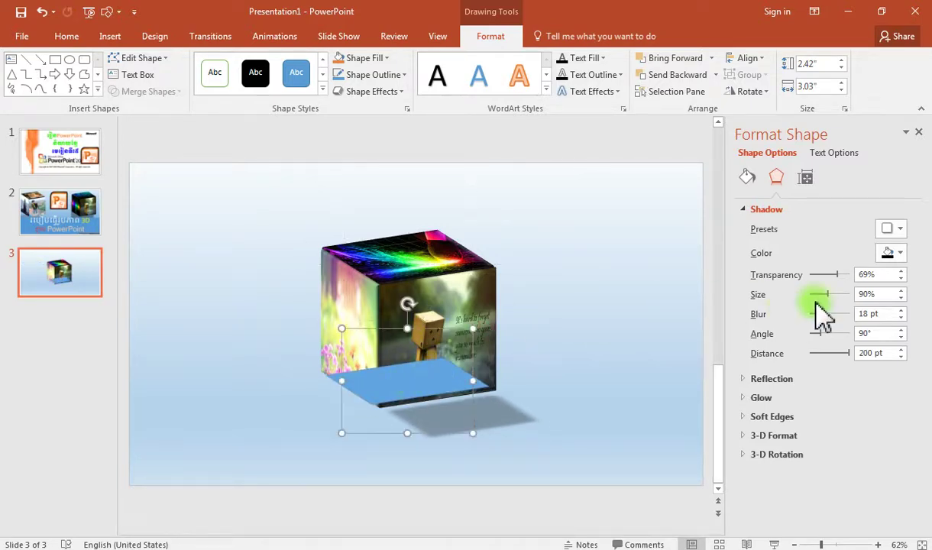
left_click_drag(826, 294, 827, 295)
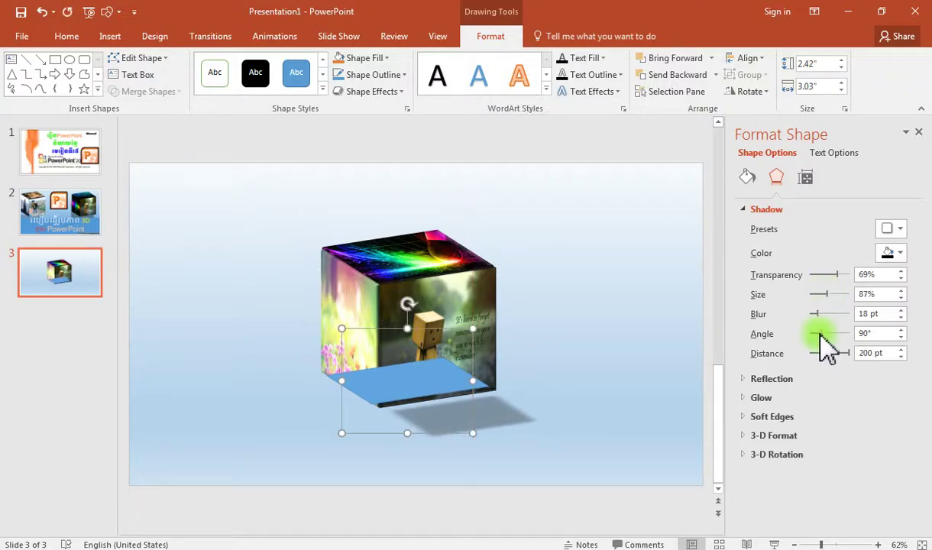
left_click_drag(820, 334, 827, 337)
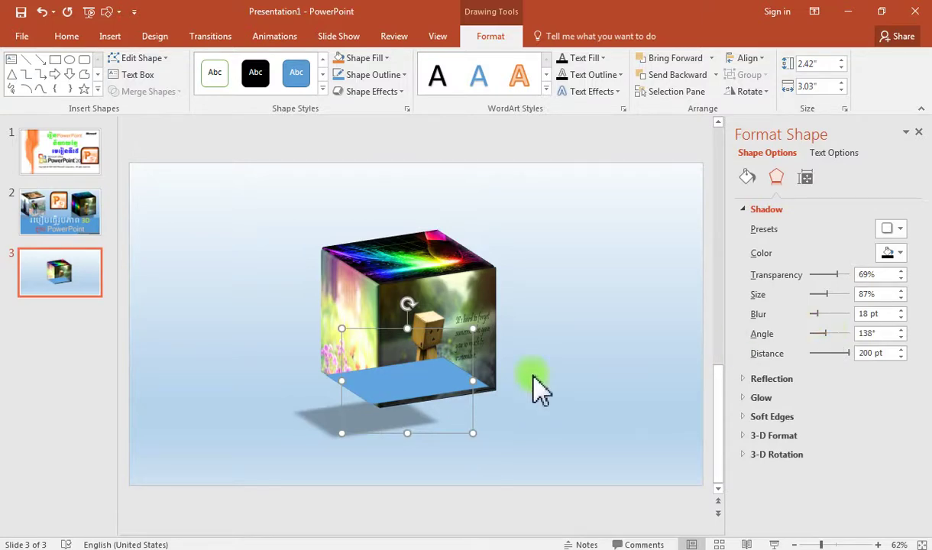
left_click_drag(414, 381, 427, 371)
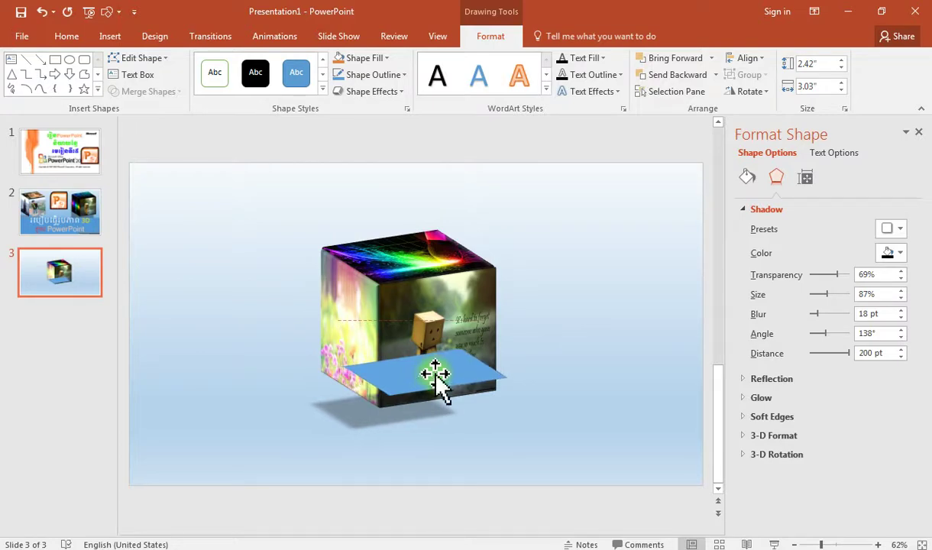
left_click_drag(830, 296, 830, 295)
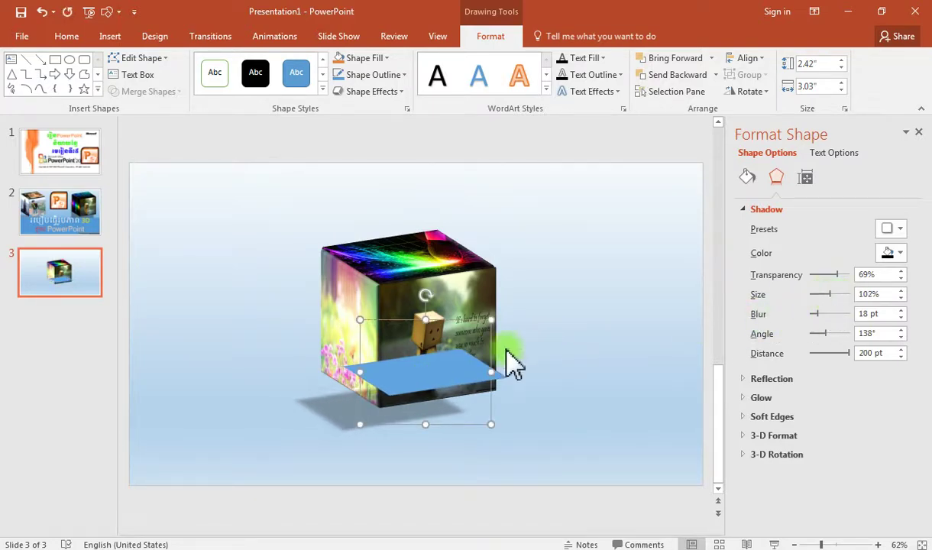
- Send the blue shape to the back and enlarge its shadow to 108%
right_click(432, 375)
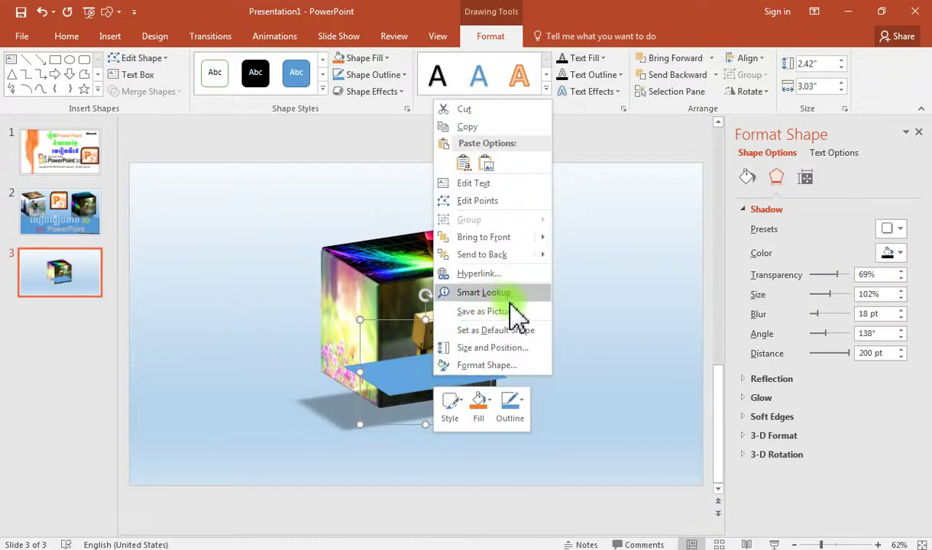
mouse_move(481, 255)
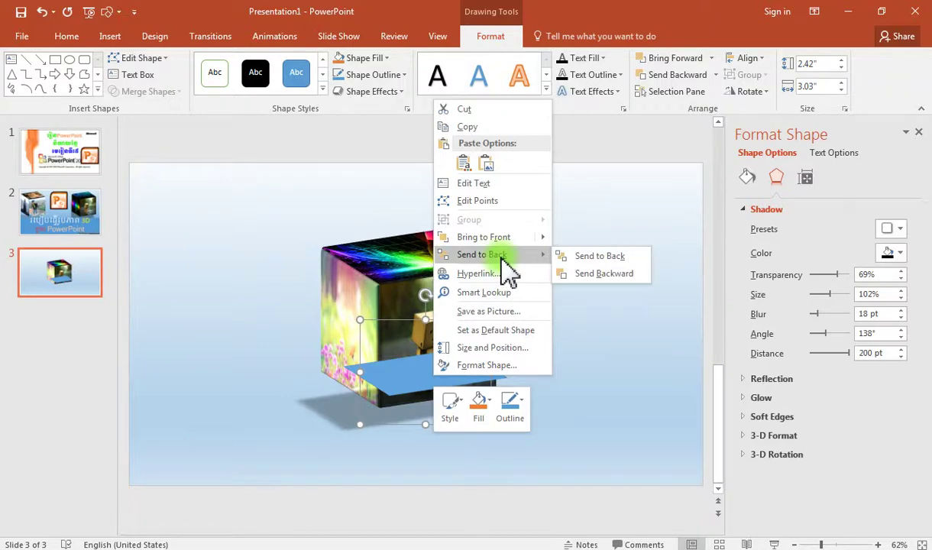
left_click(505, 264)
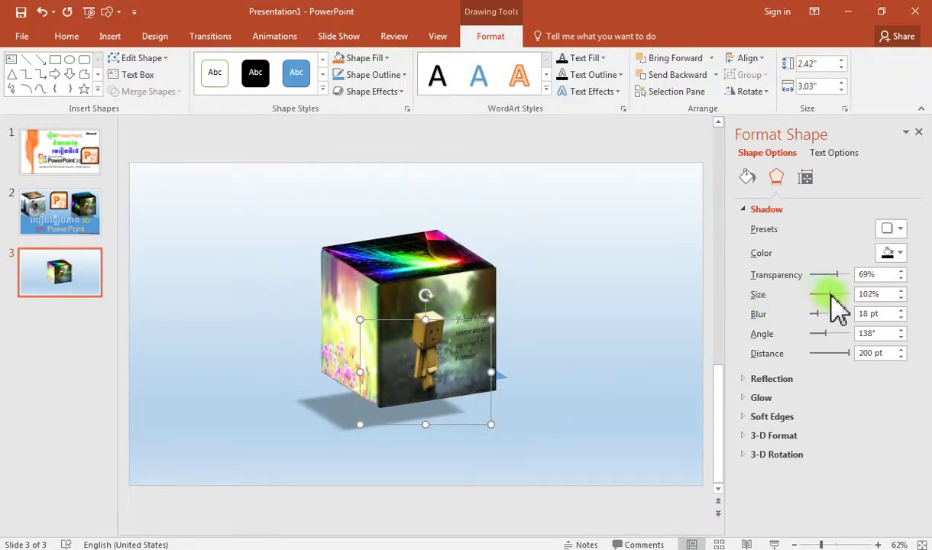
left_click_drag(830, 294, 825, 306)
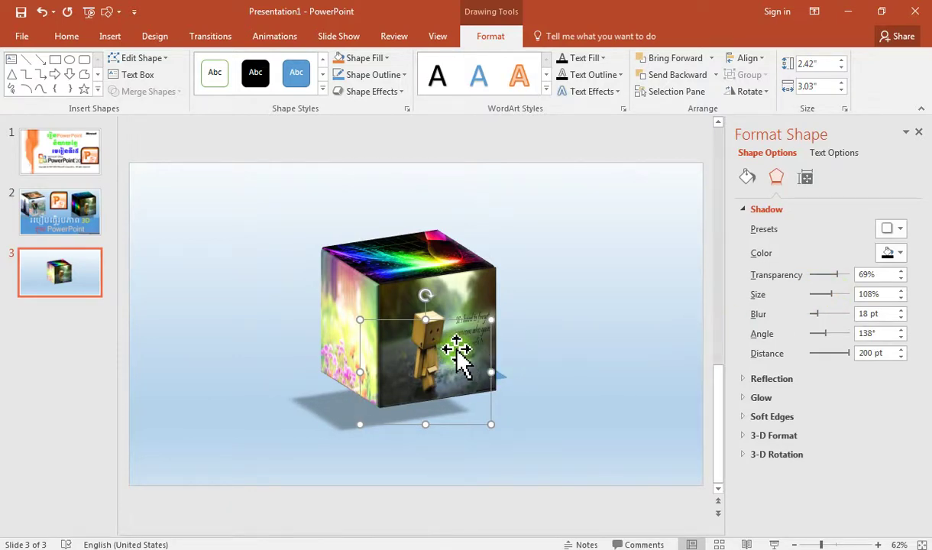
- Group the left, front and top cube photos with the shadow shape into one object
left_click(351, 299, "shift")
left_click(462, 307, "shift")
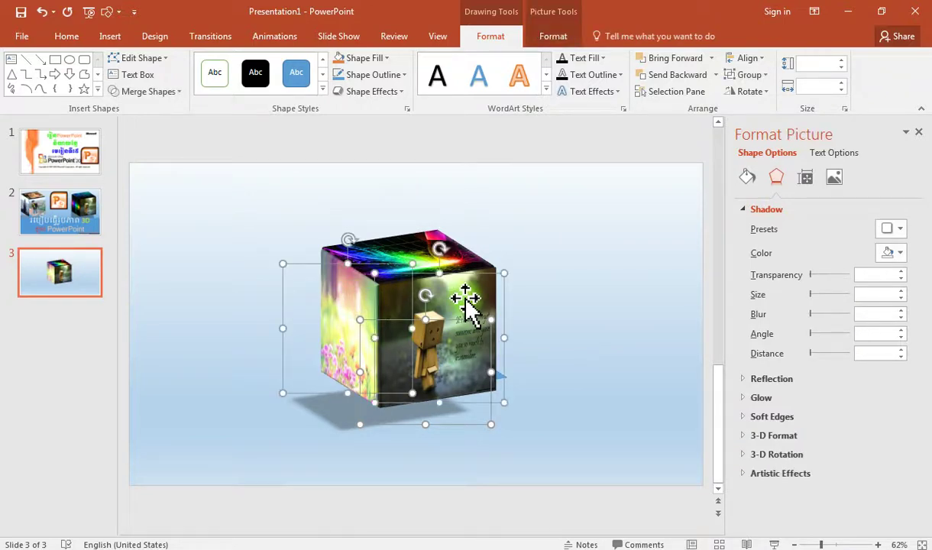
left_click(408, 250, "shift")
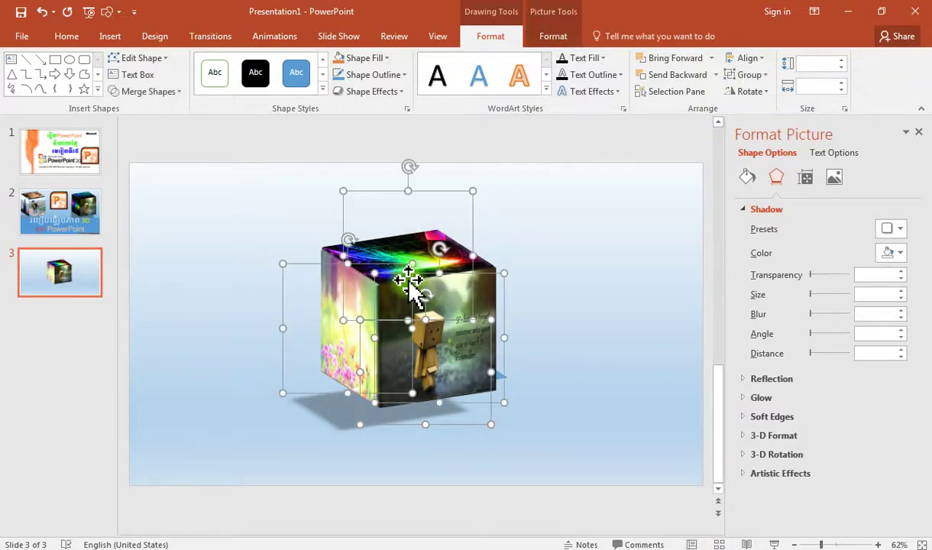
right_click(411, 280)
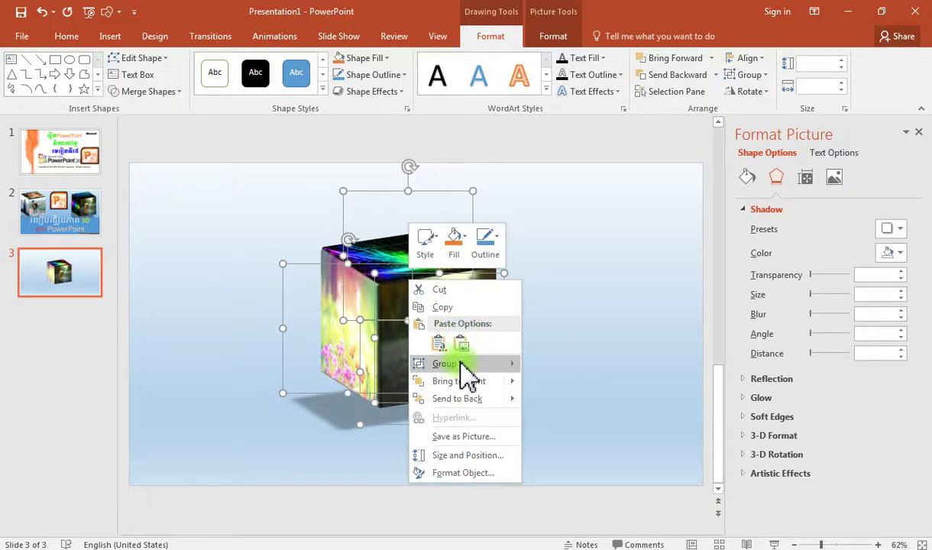
left_click(574, 365)
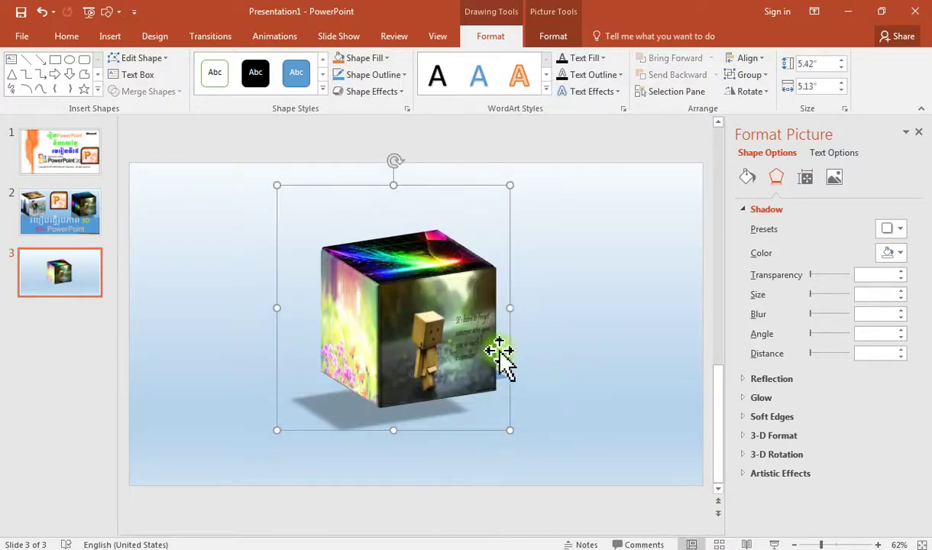
- Try shifting the grouped cube right, undo the move, and return to slide 1
mouse_move(432, 323)
left_mouse_down()
mouse_move(516, 292)
mouse_move(489, 317)
mouse_move(509, 309)
left_mouse_up()
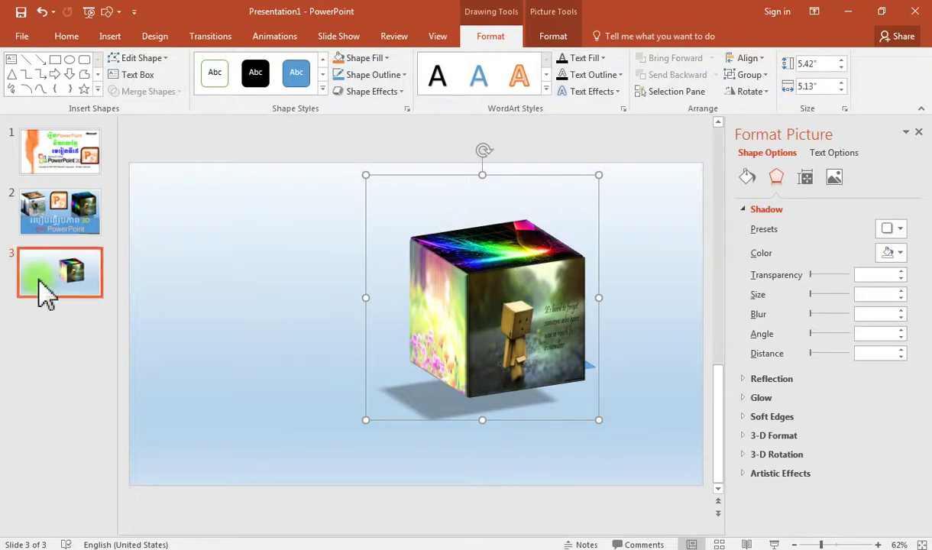
key("ctrl+z")
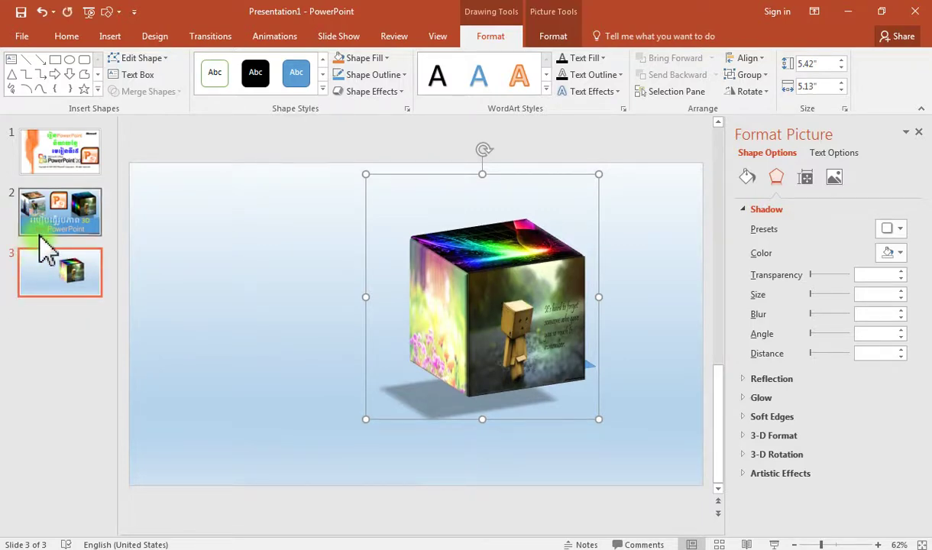
left_click(49, 222)
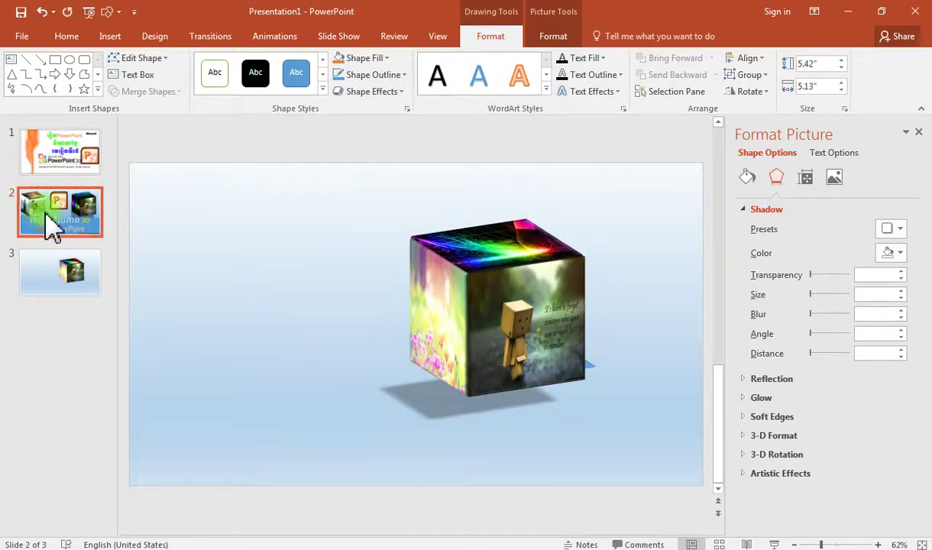
left_click(58, 170)
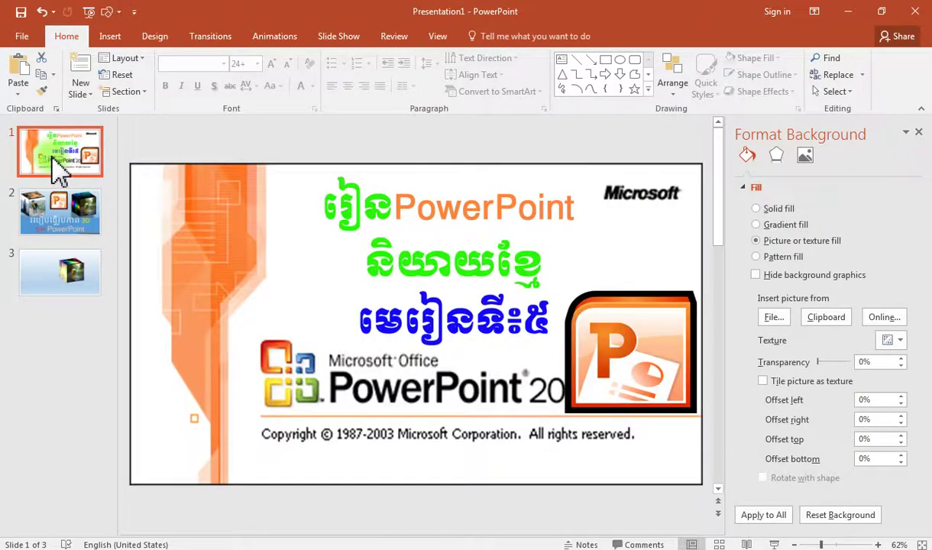